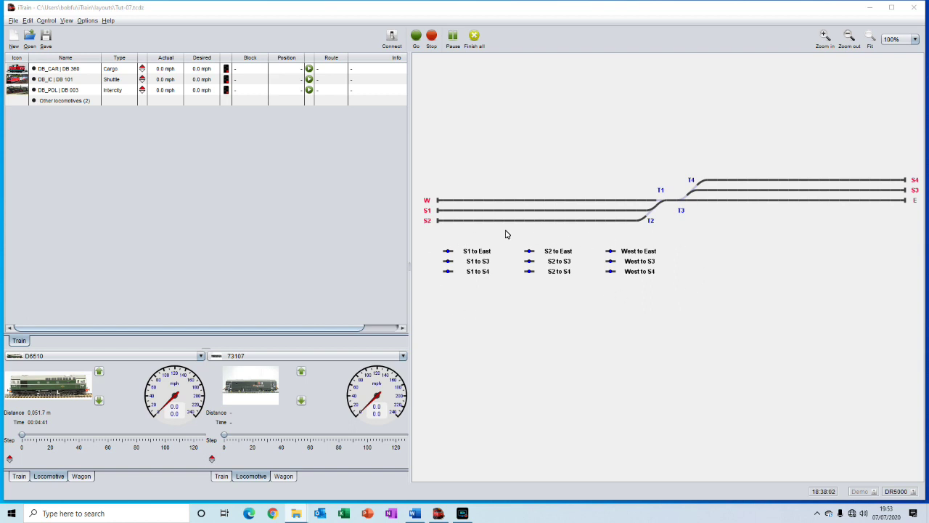
Set the S1 to East route and release it, then set the route from S1 to S3
{"action": "left_click", "coordinate": [448, 253]}
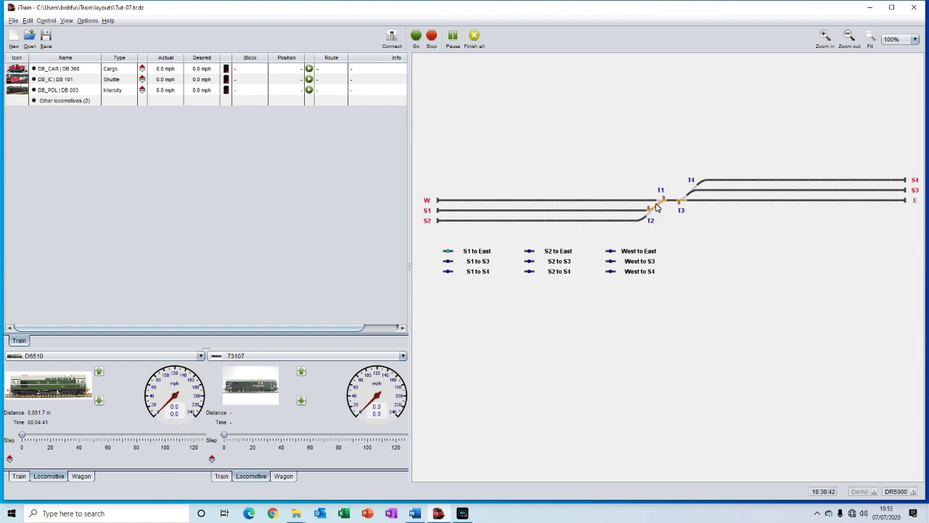
{"action": "left_click", "coordinate": [448, 252]}
{"action": "left_click", "coordinate": [449, 262]}
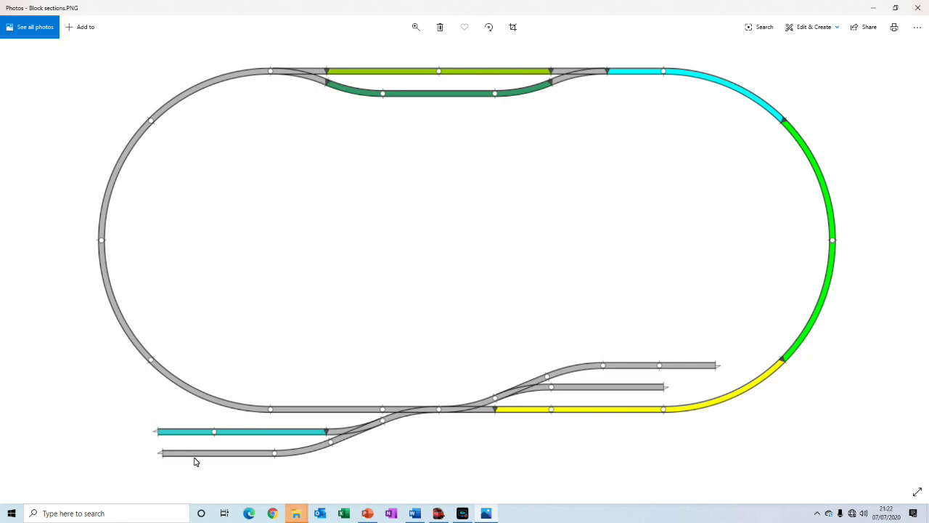
Back in the switchboard editor, place a block element on the S1 track between S1 and turnout T2
{"action": "key", "text": "alt+Tab"}
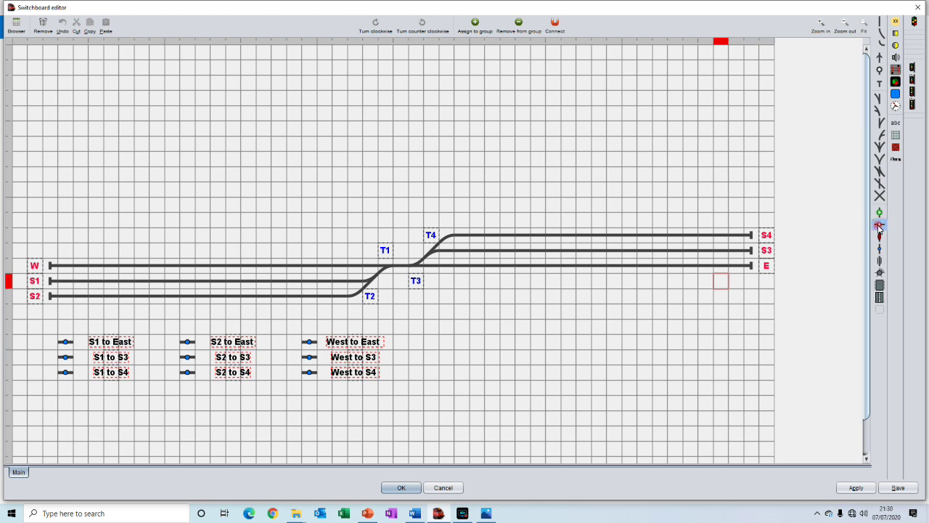
{"action": "left_click", "coordinate": [879, 226]}
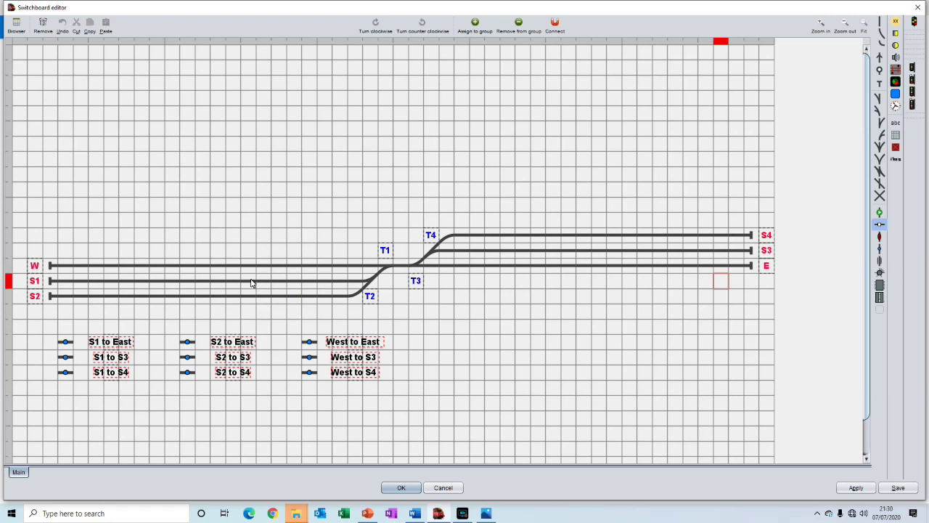
{"action": "left_click", "coordinate": [222, 283]}
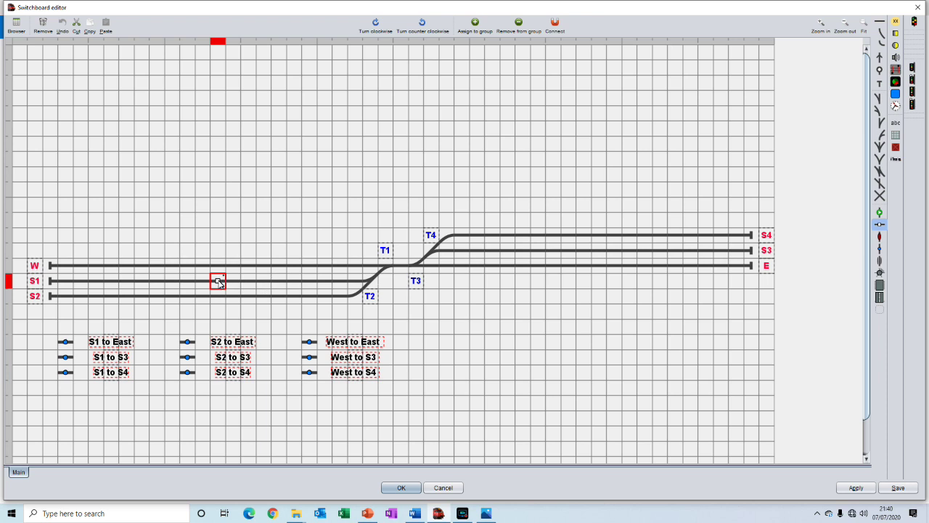
Enter B1 as the Name in the S1 block's properties and confirm with OK
{"action": "double_click", "coordinate": [219, 281]}
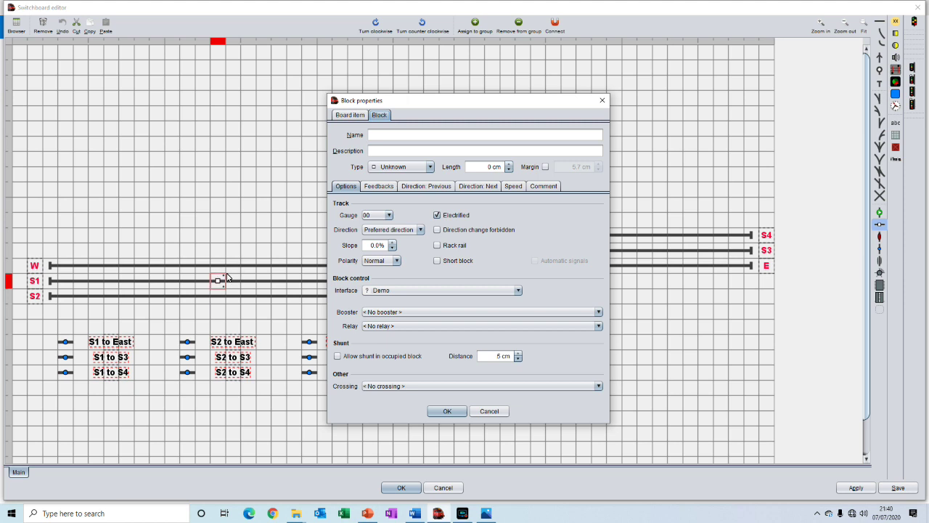
{"action": "left_click", "coordinate": [403, 136]}
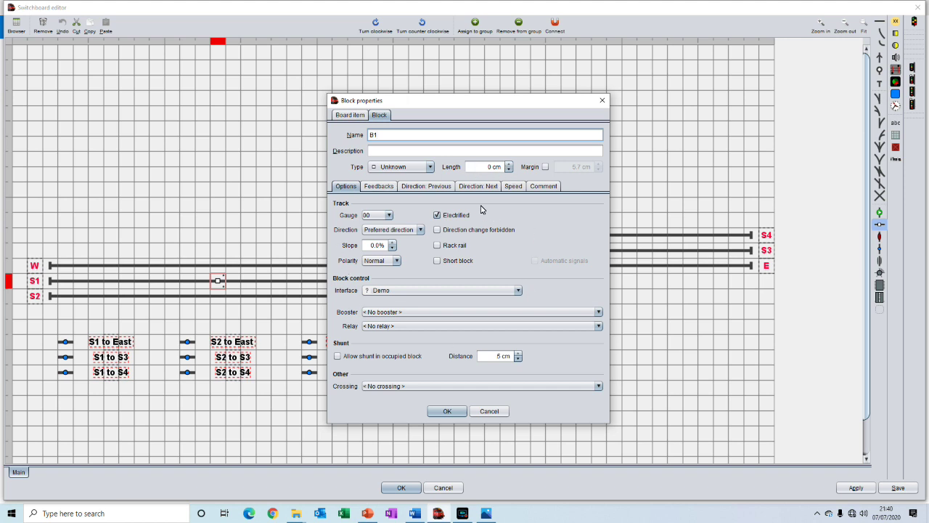
{"action": "left_click", "coordinate": [450, 411]}
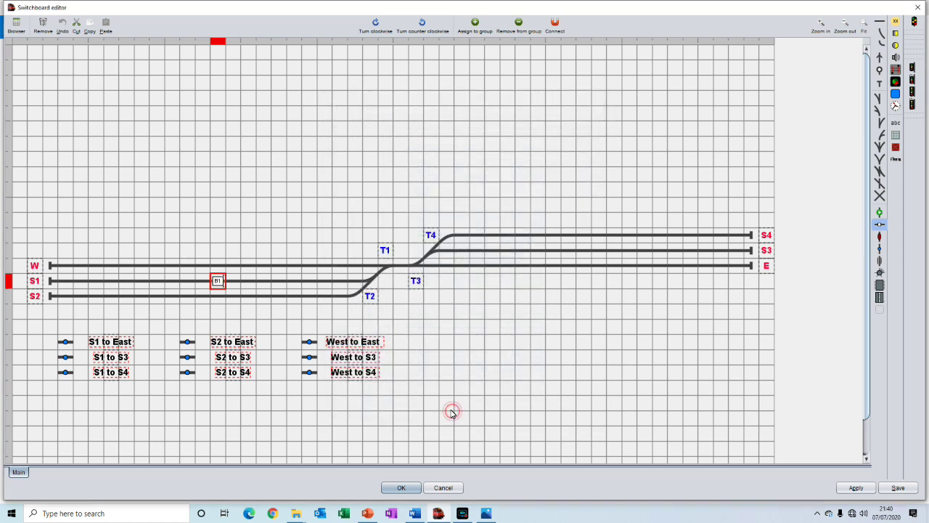
Show the Browser list of board elements beside the switchboard
{"action": "left_click", "coordinate": [14, 26]}
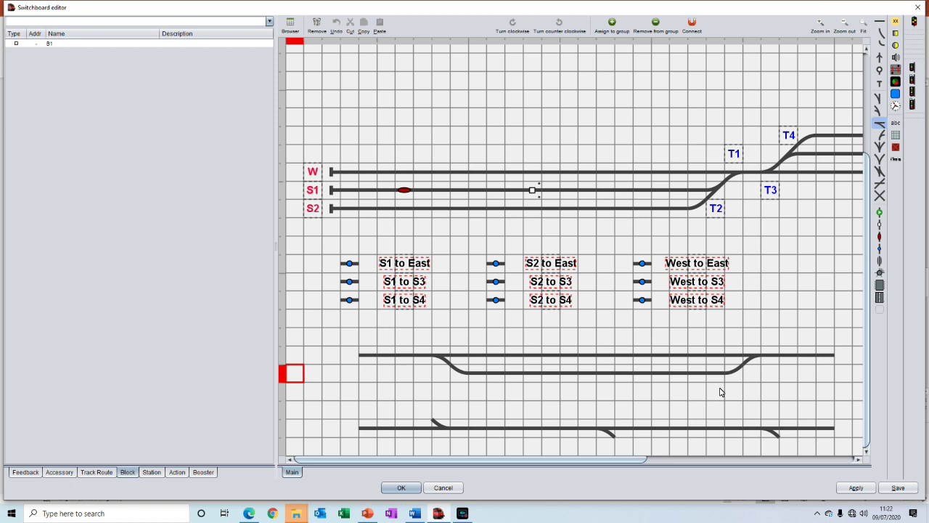
{"action": "left_click_drag", "start_coordinate": [734, 357], "coordinate": [458, 354]}
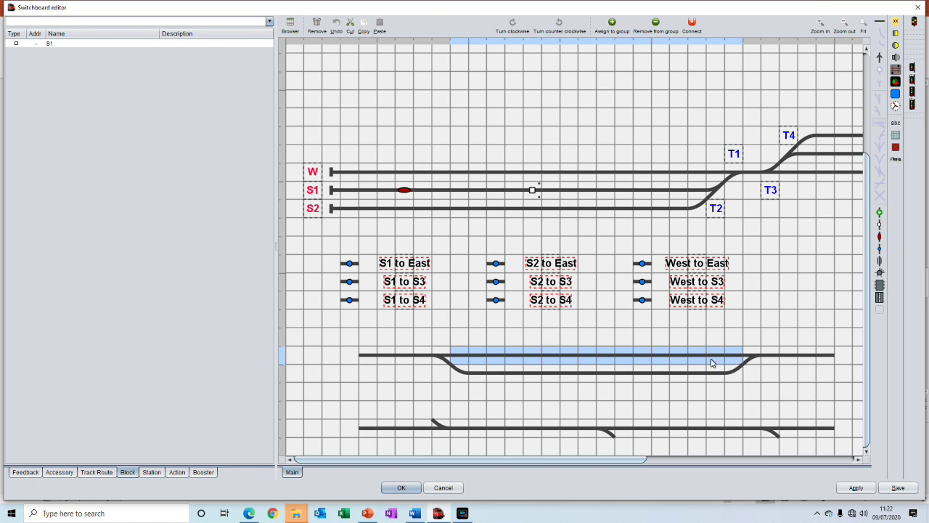
{"action": "left_click", "coordinate": [465, 374]}
{"action": "left_click_drag", "start_coordinate": [473, 376], "coordinate": [730, 376]}
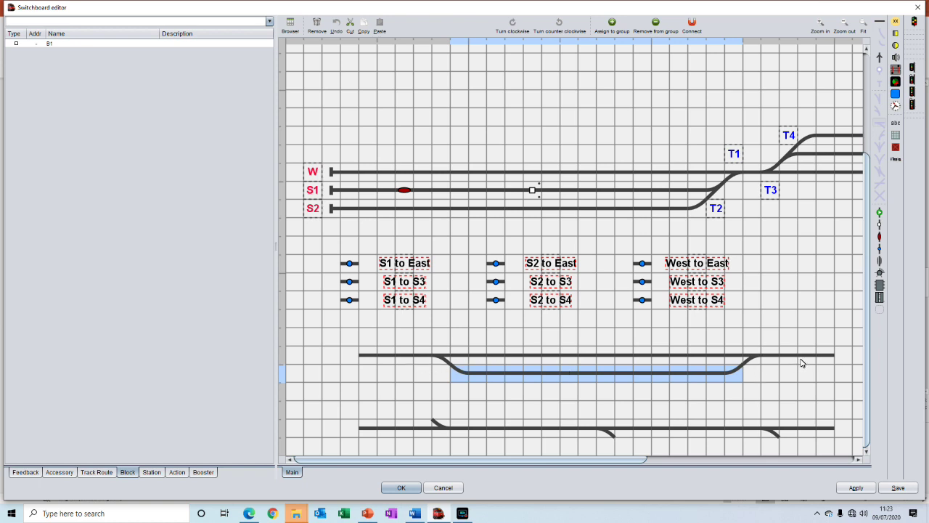
{"action": "left_click", "coordinate": [367, 355]}
{"action": "left_click_drag", "start_coordinate": [458, 362], "coordinate": [832, 361]}
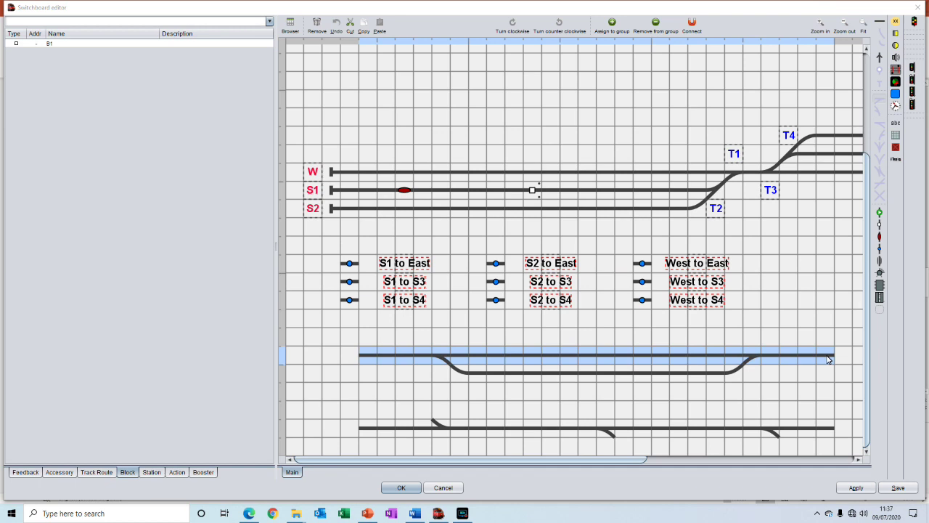
{"action": "left_click", "coordinate": [827, 359]}
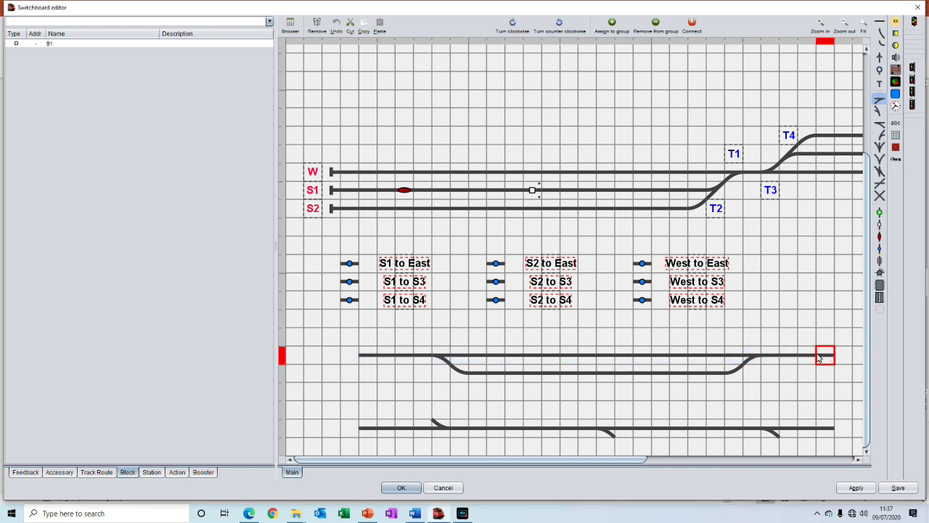
{"action": "left_click_drag", "start_coordinate": [827, 357], "coordinate": [778, 355]}
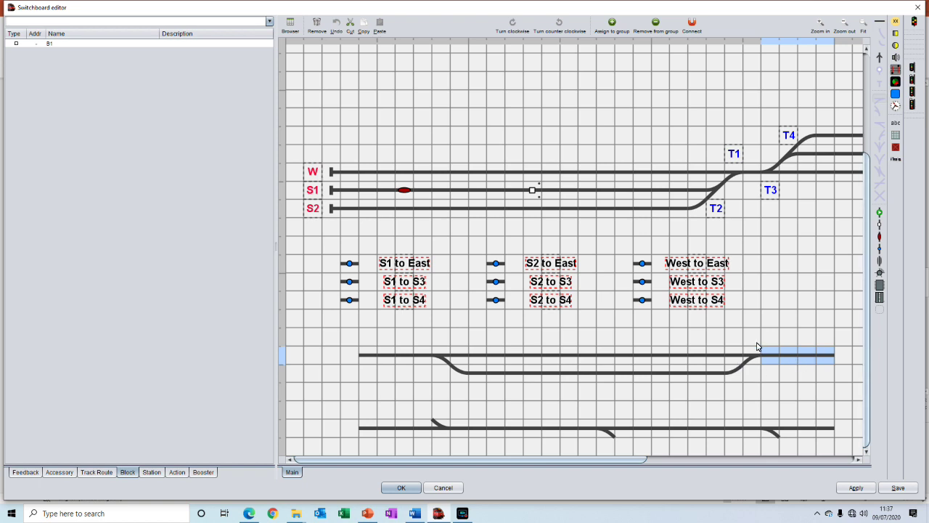
{"action": "left_click_drag", "start_coordinate": [751, 354], "coordinate": [824, 360]}
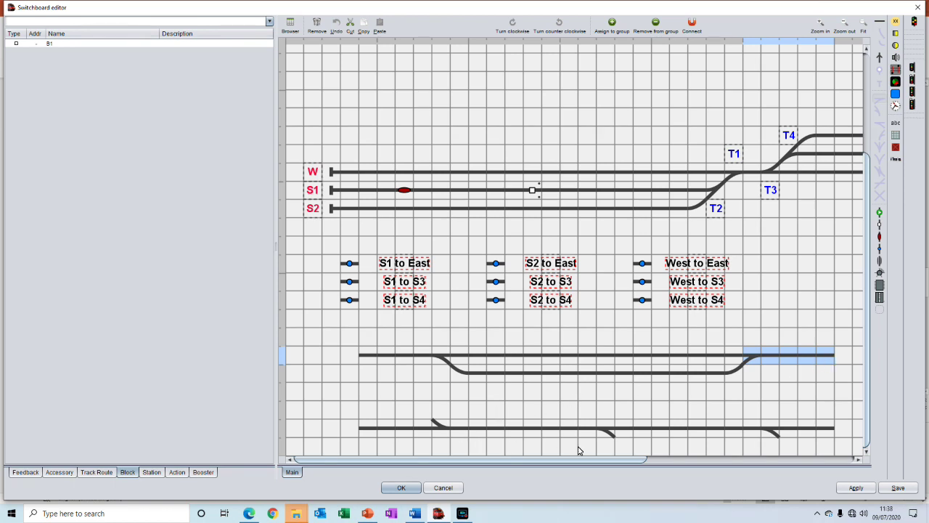
{"action": "left_click", "coordinate": [463, 429]}
{"action": "left_click_drag", "start_coordinate": [465, 431], "coordinate": [752, 432]}
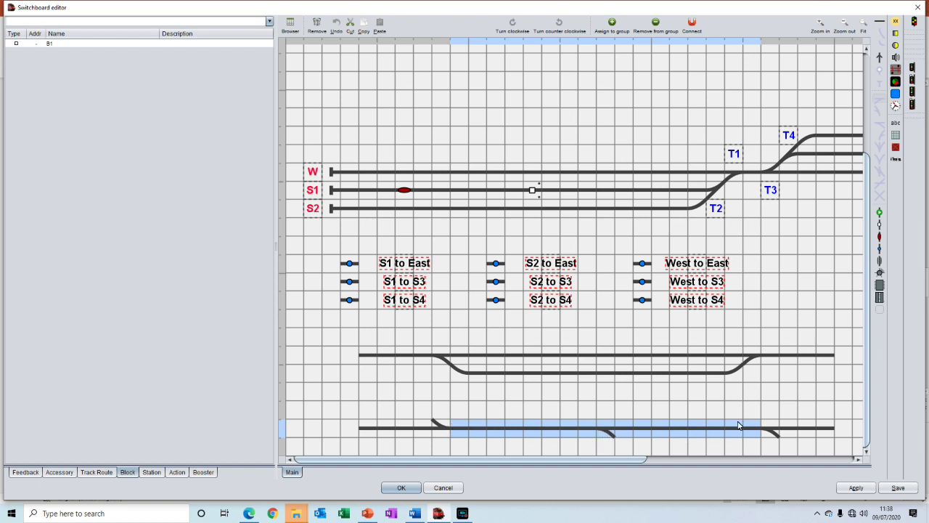
Select a cell on the bottom track, choose the crossing track piece, and place it there
{"action": "left_click", "coordinate": [460, 428]}
{"action": "left_click_drag", "start_coordinate": [461, 432], "coordinate": [753, 433]}
{"action": "left_click", "coordinate": [622, 428]}
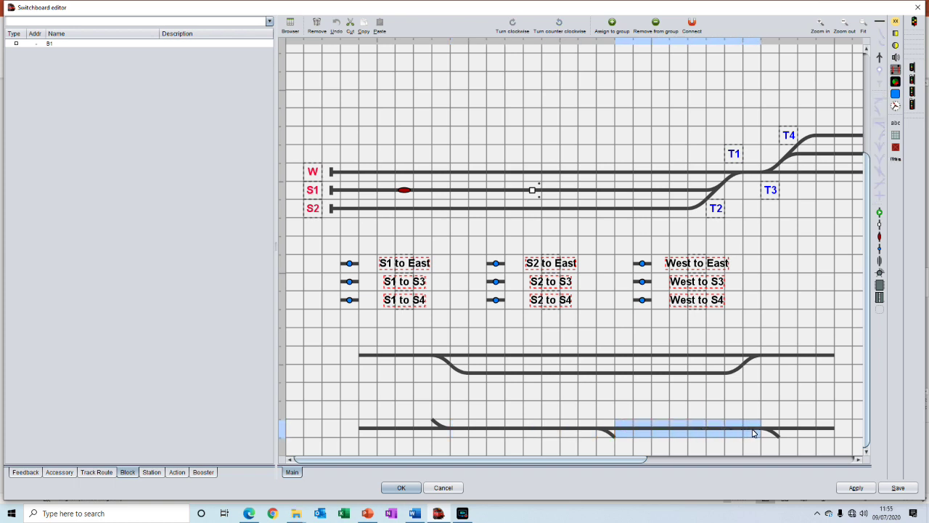
{"action": "left_click", "coordinate": [602, 428]}
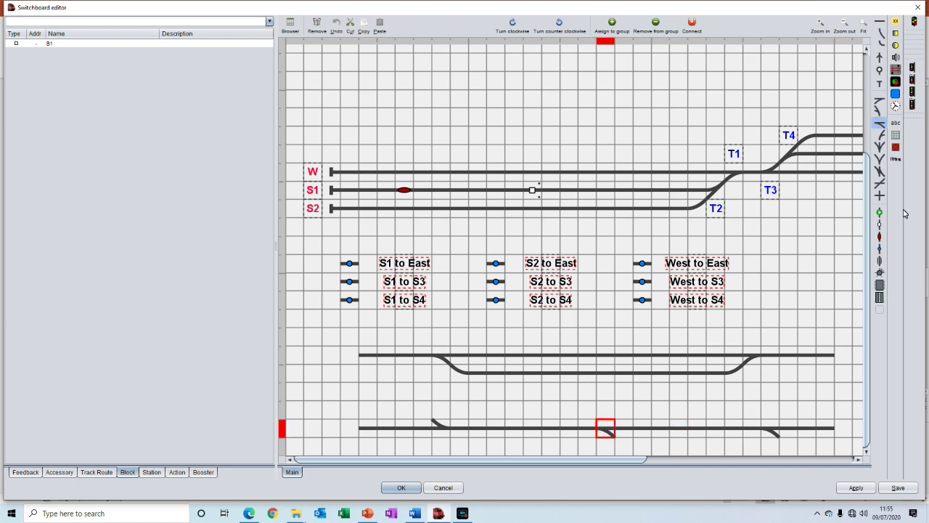
{"action": "left_click", "coordinate": [878, 183]}
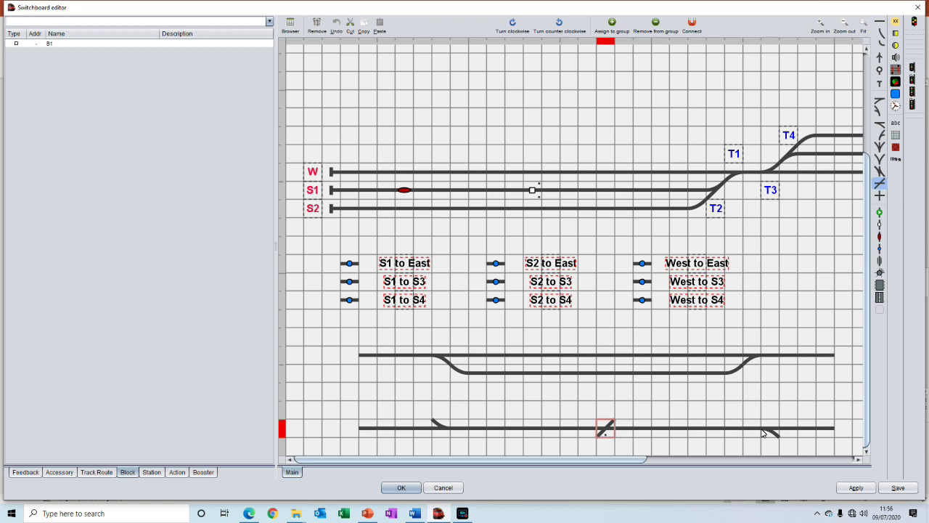
{"action": "left_click", "coordinate": [462, 430]}
Select the lower track stretch, then the crossing piece midway between its turnout branches
{"action": "left_click_drag", "start_coordinate": [461, 430], "coordinate": [760, 433]}
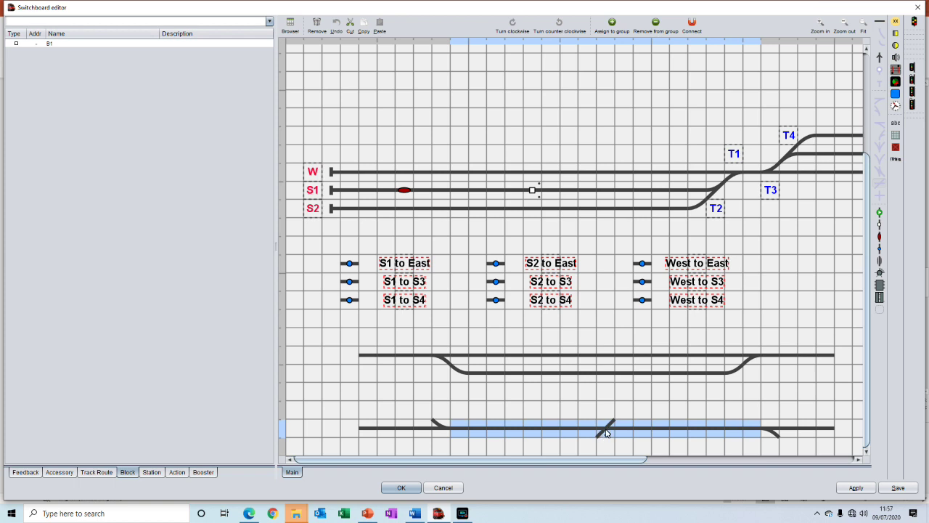
{"action": "left_click", "coordinate": [607, 431]}
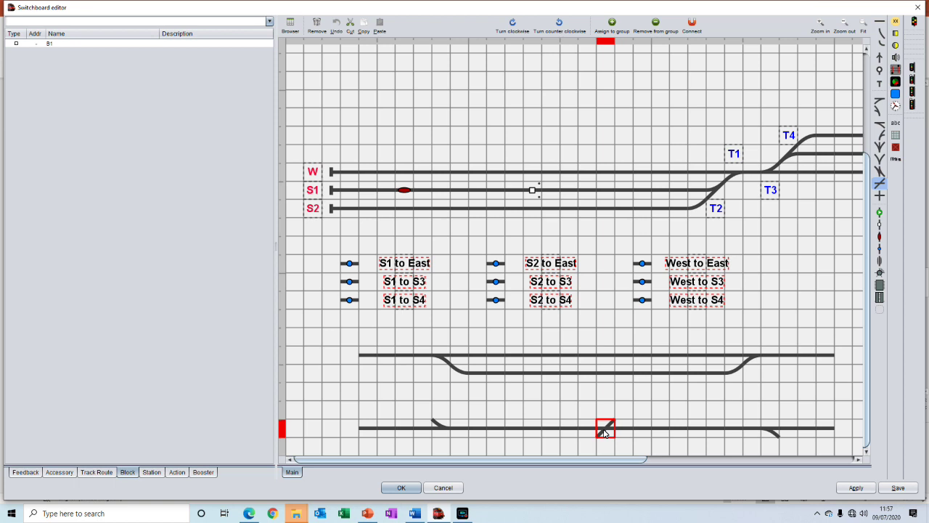
Review the crossing's Turnout properties (Type Cross, states Straight AC and Straight BD), then cancel
{"action": "double_click", "coordinate": [604, 432]}
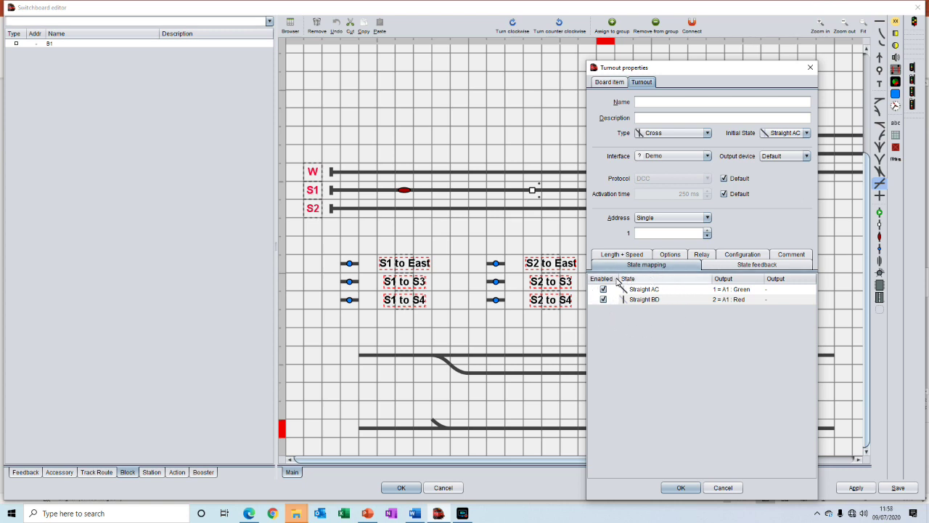
{"action": "left_click", "coordinate": [721, 491]}
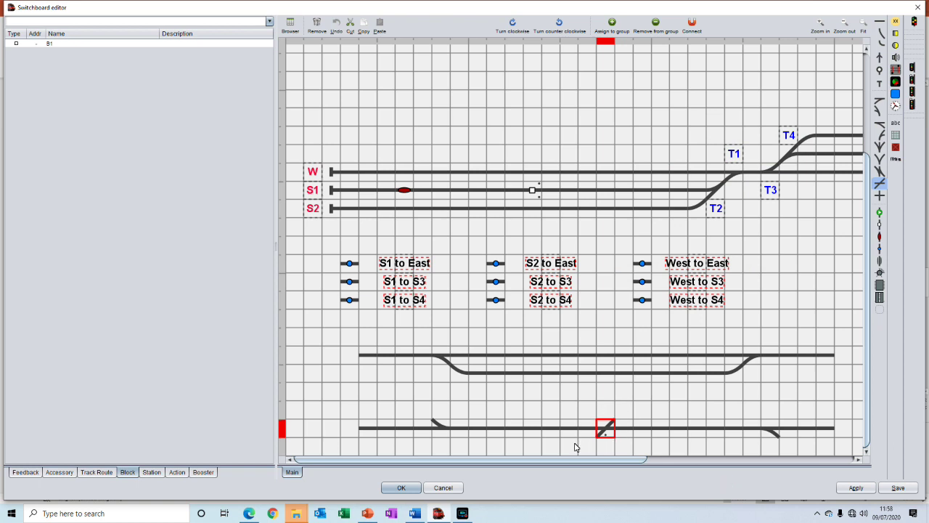
{"action": "left_click_drag", "start_coordinate": [461, 433], "coordinate": [580, 434]}
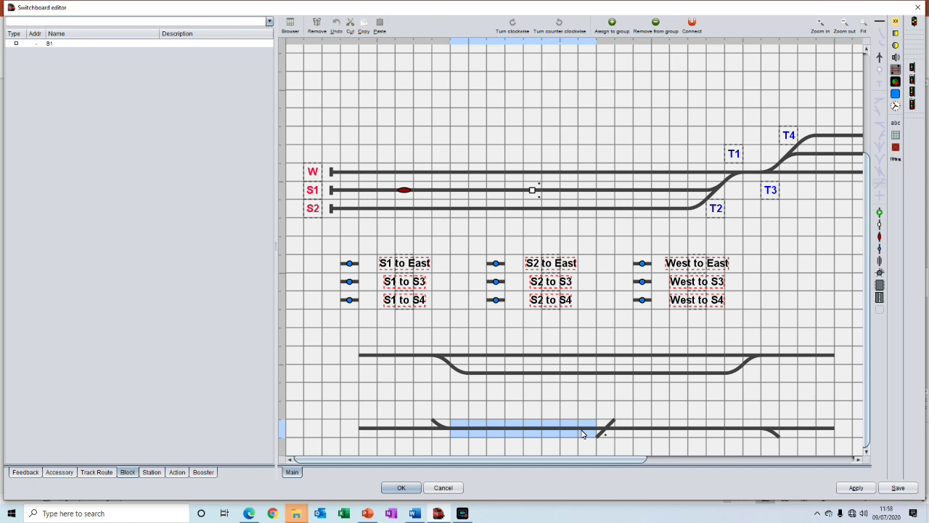
{"action": "left_click_drag", "start_coordinate": [628, 429], "coordinate": [752, 430]}
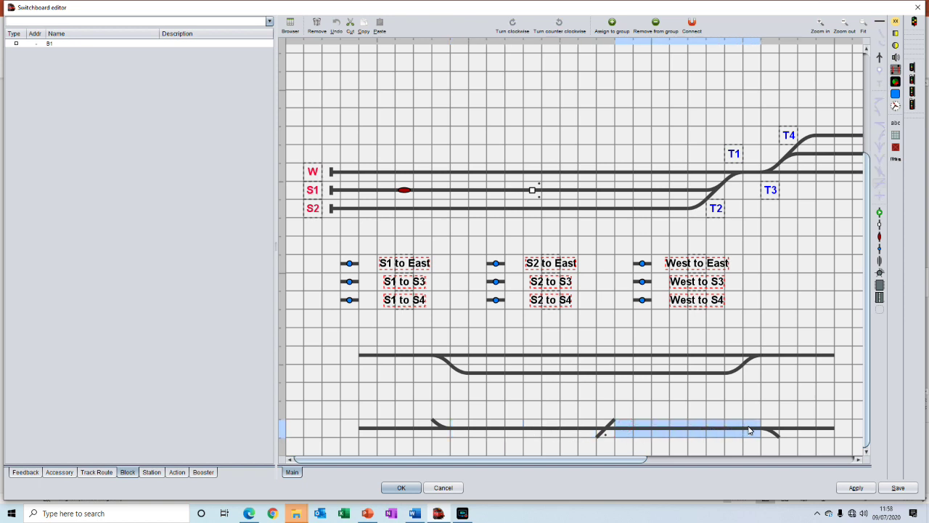
{"action": "left_click", "coordinate": [604, 432]}
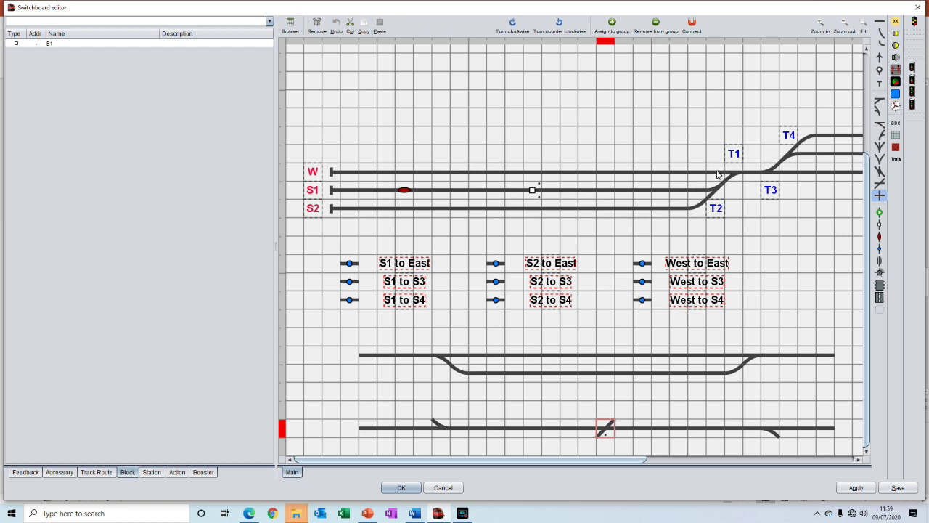
{"action": "left_click_drag", "start_coordinate": [715, 176], "coordinate": [332, 171]}
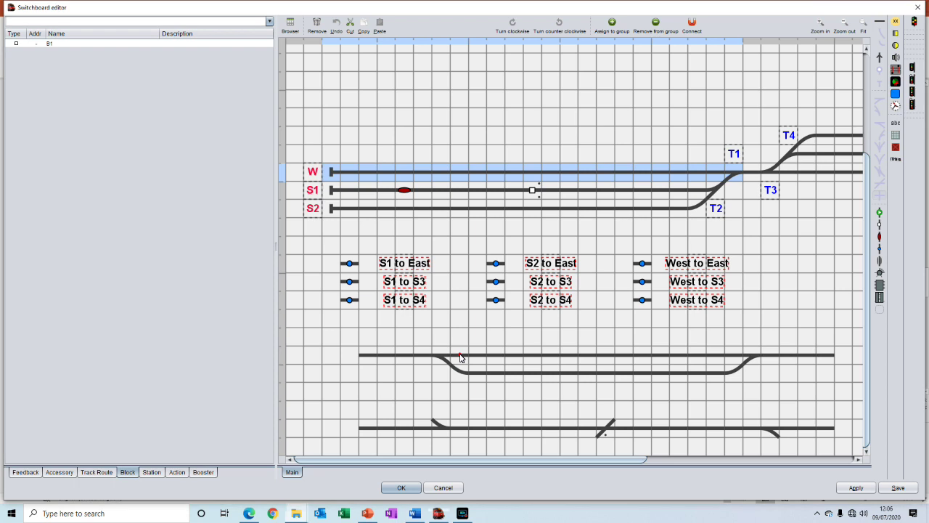
{"action": "left_click_drag", "start_coordinate": [457, 357], "coordinate": [730, 359]}
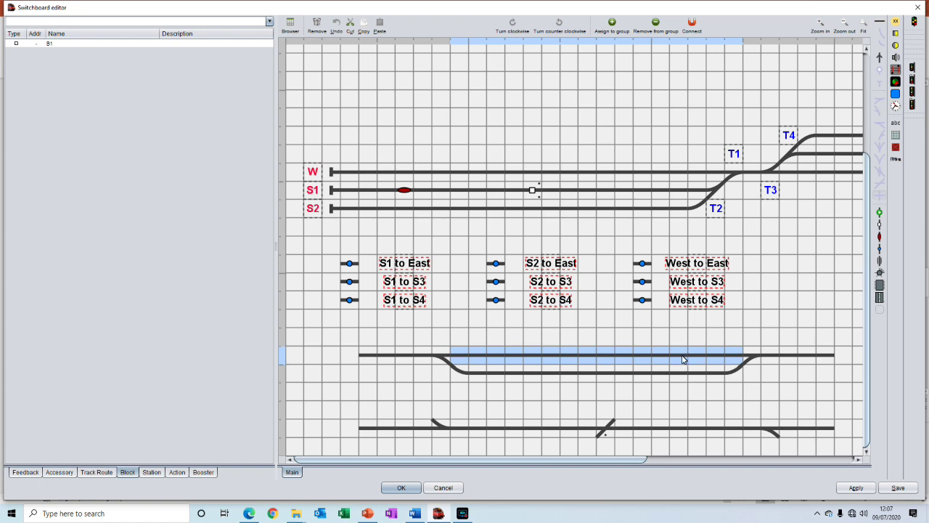
{"action": "left_click_drag", "start_coordinate": [457, 351], "coordinate": [733, 355]}
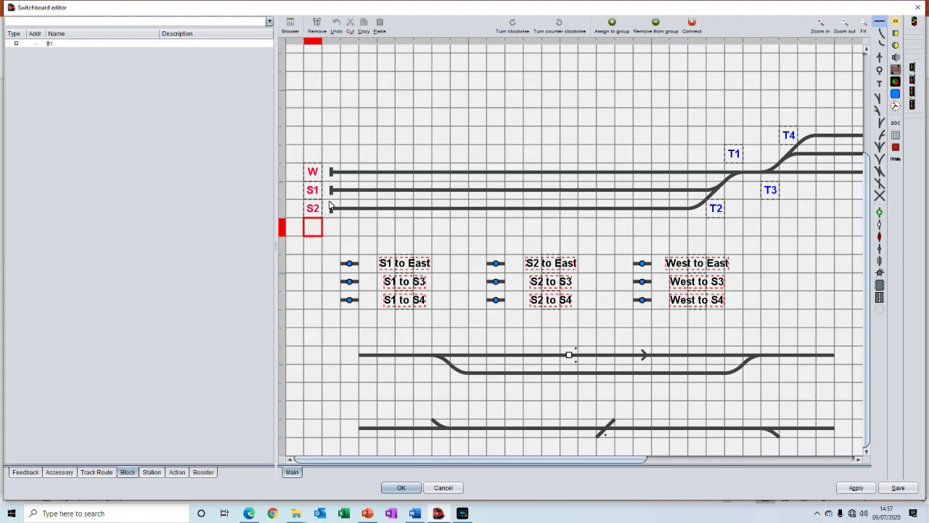
Add feedback sensors to S1 near its start and just before T2, then select the first one
{"action": "left_click_drag", "start_coordinate": [332, 190], "coordinate": [694, 195]}
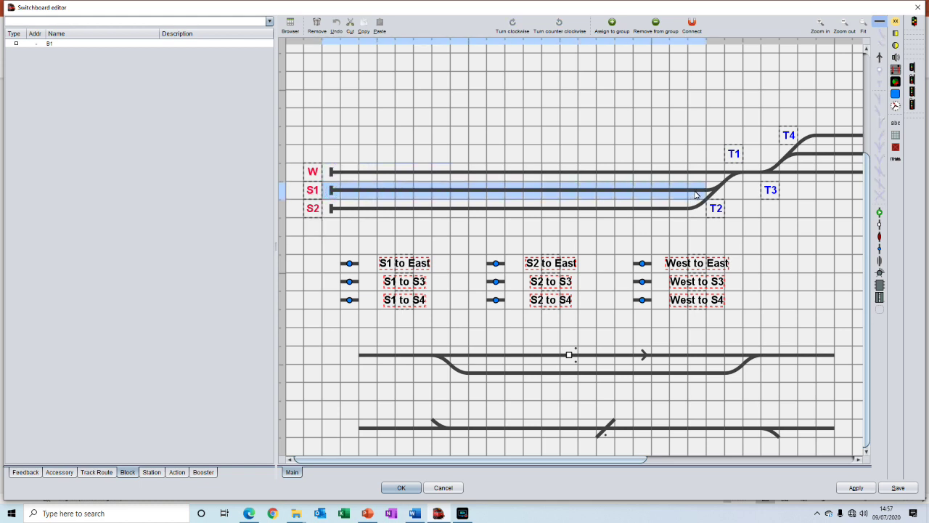
{"action": "left_click", "coordinate": [386, 193]}
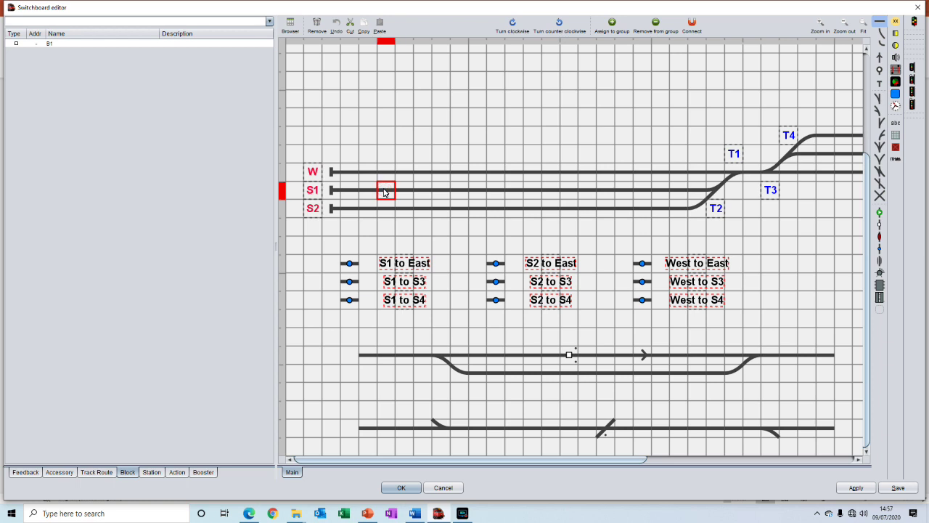
{"action": "left_click", "coordinate": [385, 192]}
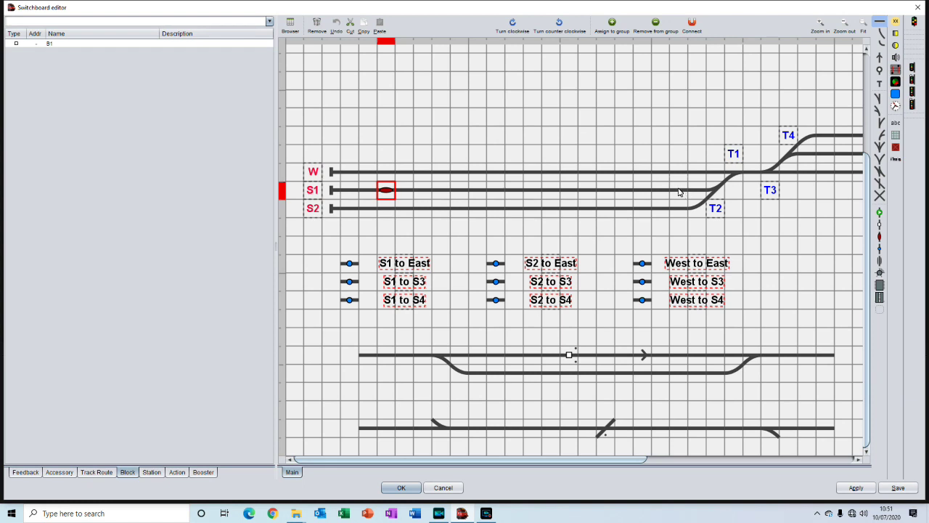
{"action": "left_click", "coordinate": [678, 191]}
{"action": "left_click", "coordinate": [679, 191]}
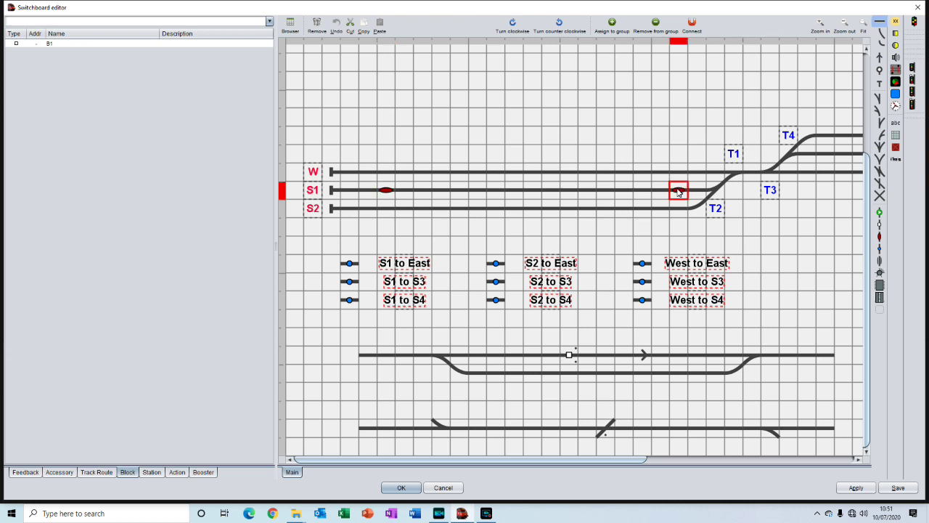
{"action": "left_click", "coordinate": [389, 192]}
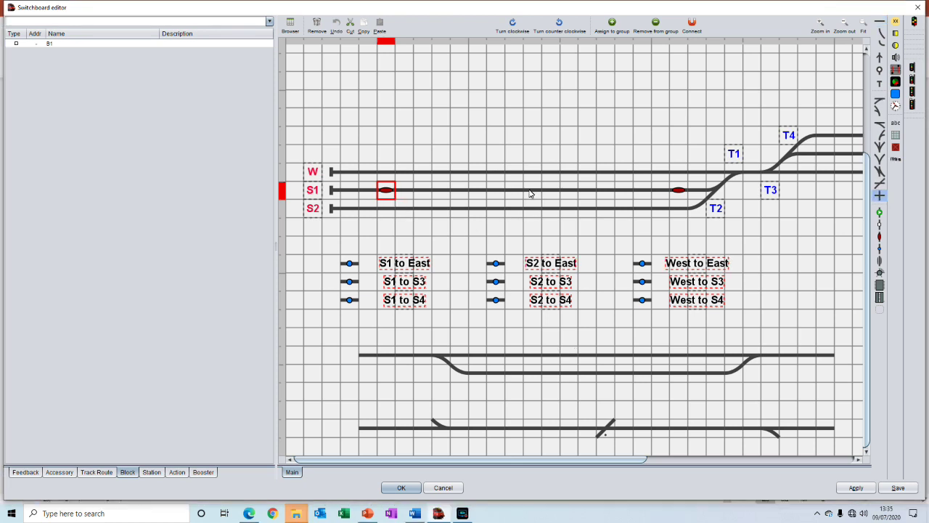
Place a block element mid-way along S1 and select the cell to its right
{"action": "left_click", "coordinate": [530, 193]}
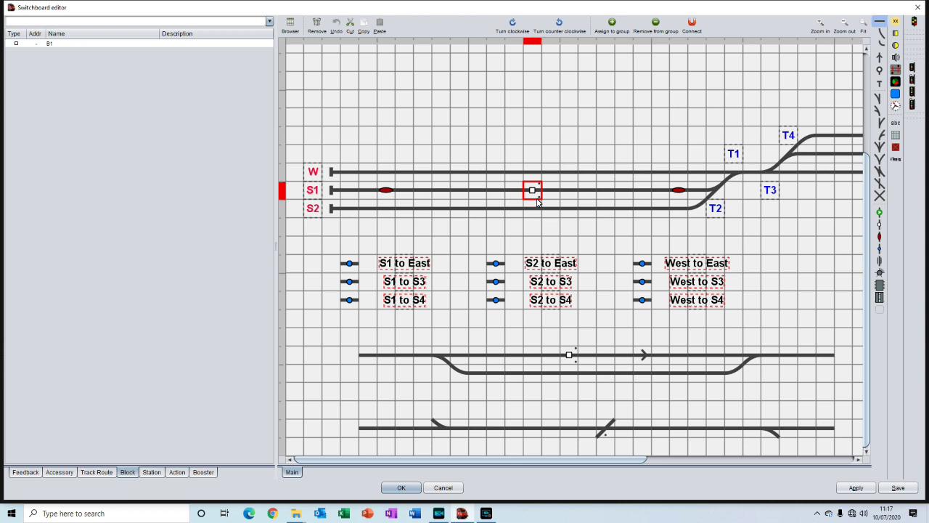
{"action": "left_click", "coordinate": [532, 190]}
{"action": "left_click", "coordinate": [622, 195]}
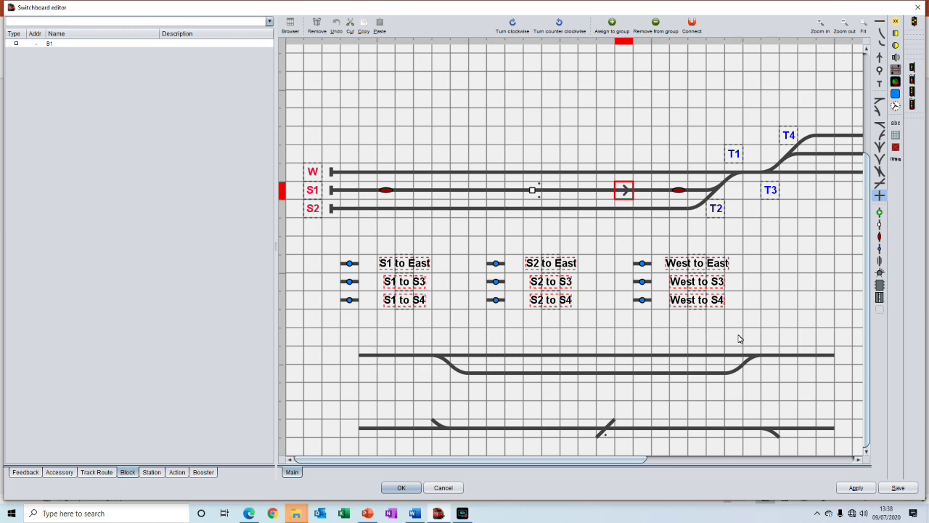
Add a direction arrow to the passing-loop track's upper line, then check stretches along the lower track
{"action": "left_click", "coordinate": [643, 356]}
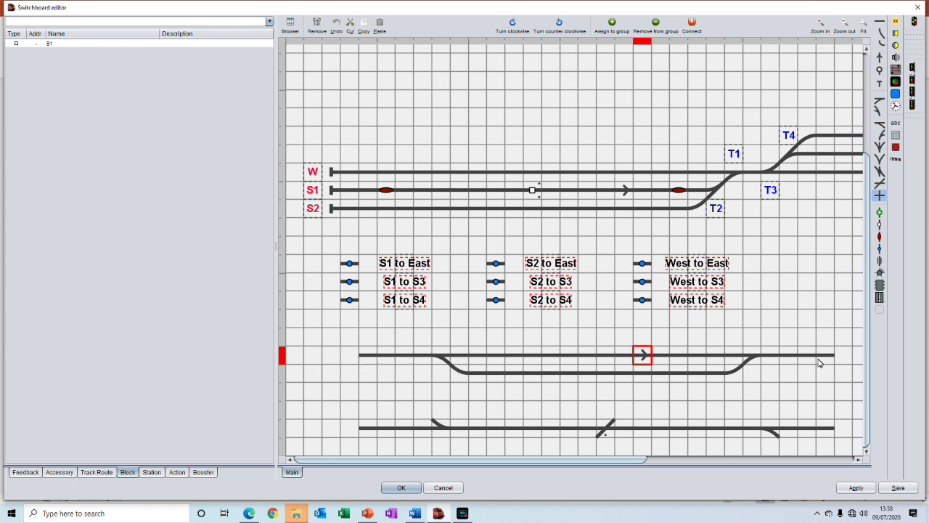
{"action": "left_click", "coordinate": [419, 356]}
{"action": "left_click_drag", "start_coordinate": [411, 357], "coordinate": [365, 359]}
{"action": "left_click_drag", "start_coordinate": [455, 356], "coordinate": [832, 358]}
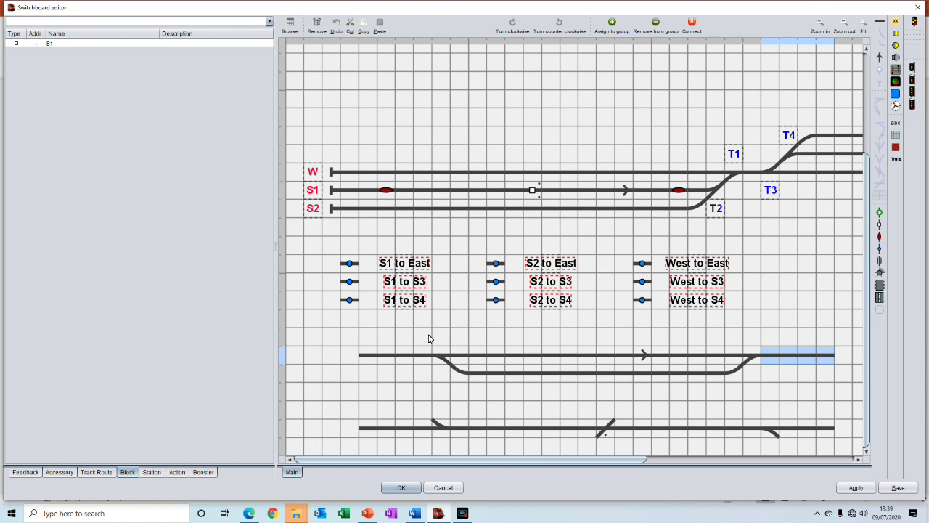
{"action": "left_click_drag", "start_coordinate": [368, 356], "coordinate": [423, 358]}
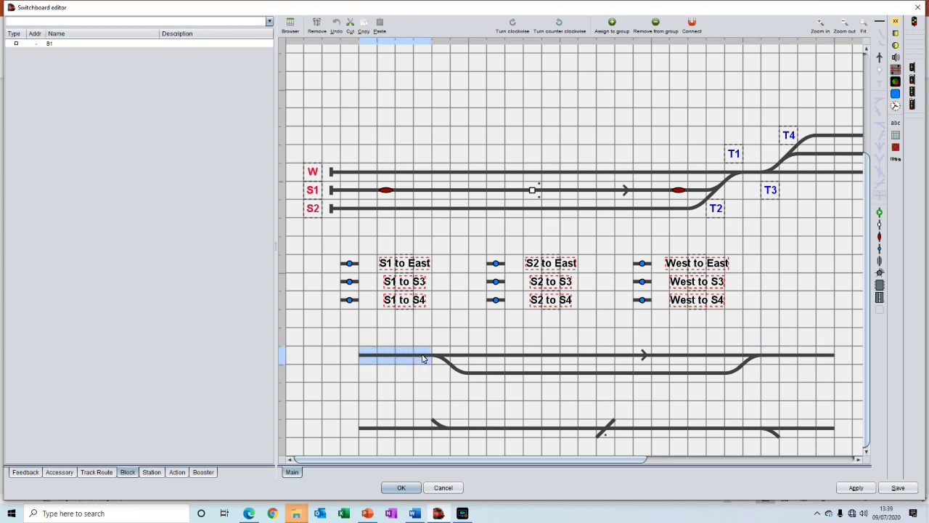
{"action": "left_click", "coordinate": [771, 357]}
{"action": "left_click_drag", "start_coordinate": [782, 358], "coordinate": [827, 357]}
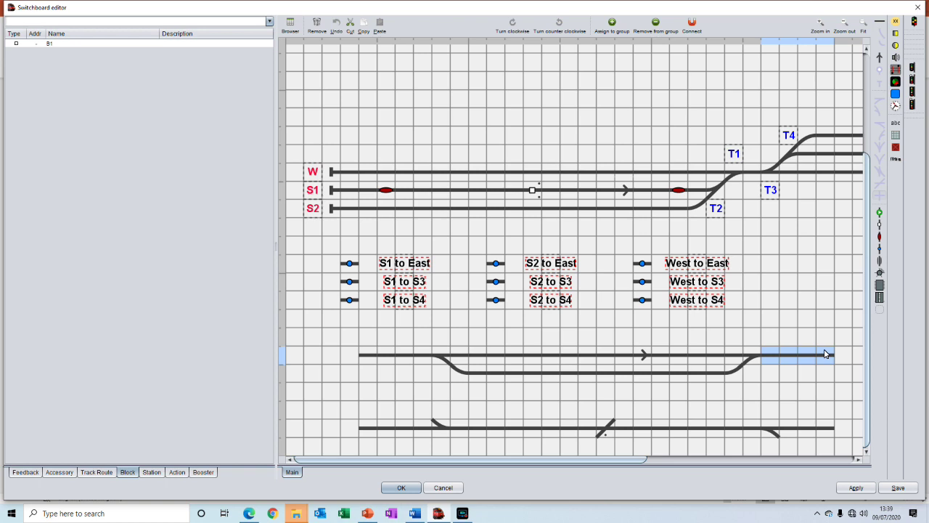
{"action": "left_click_drag", "start_coordinate": [426, 358], "coordinate": [368, 362]}
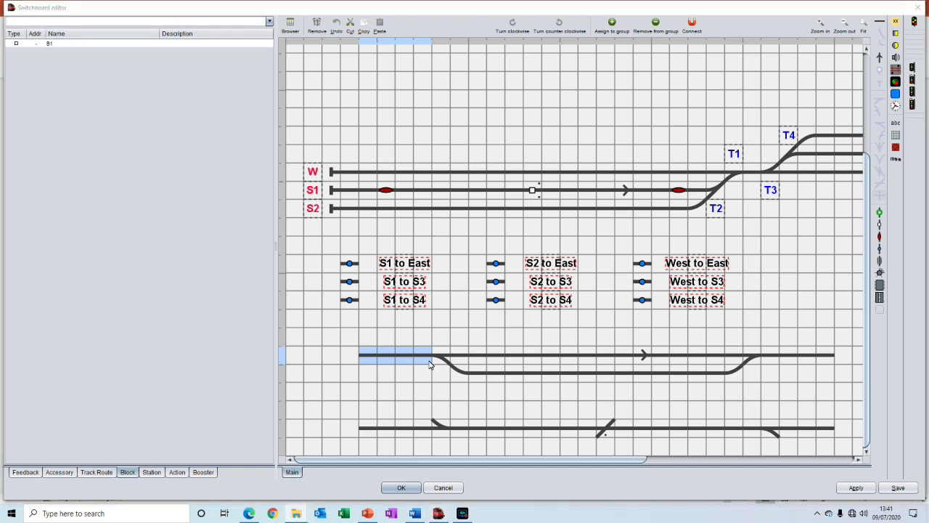
Place a block element on the lower loop track, just left of its direction arrow
{"action": "left_click", "coordinate": [571, 358]}
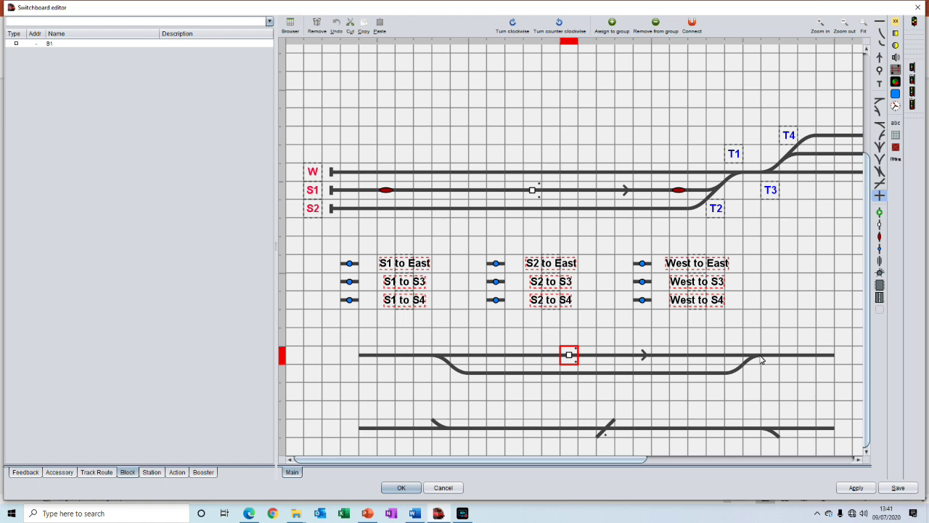
{"action": "left_click_drag", "start_coordinate": [761, 346], "coordinate": [834, 363]}
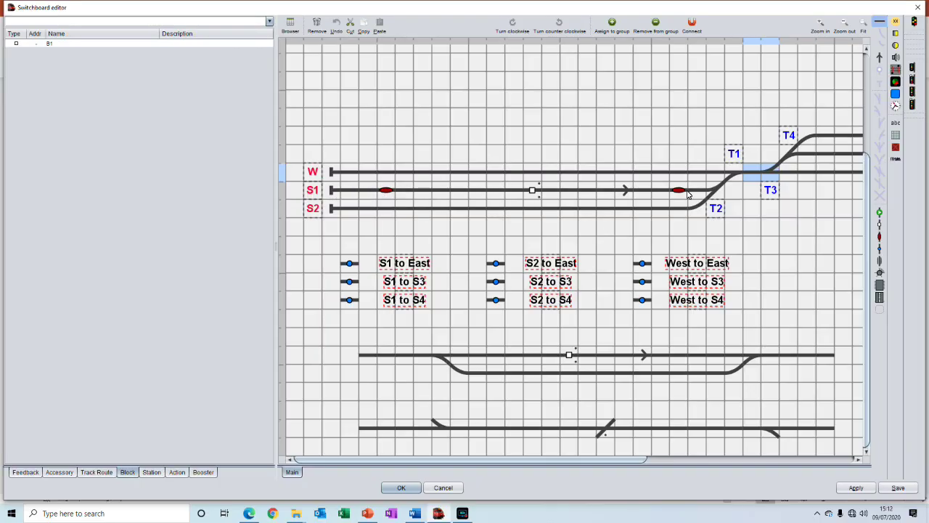
Select the full S1 track row up to T2, assign it to a group, and deselect to show it brown
{"action": "left_click", "coordinate": [334, 191]}
{"action": "left_click_drag", "start_coordinate": [364, 194], "coordinate": [693, 196]}
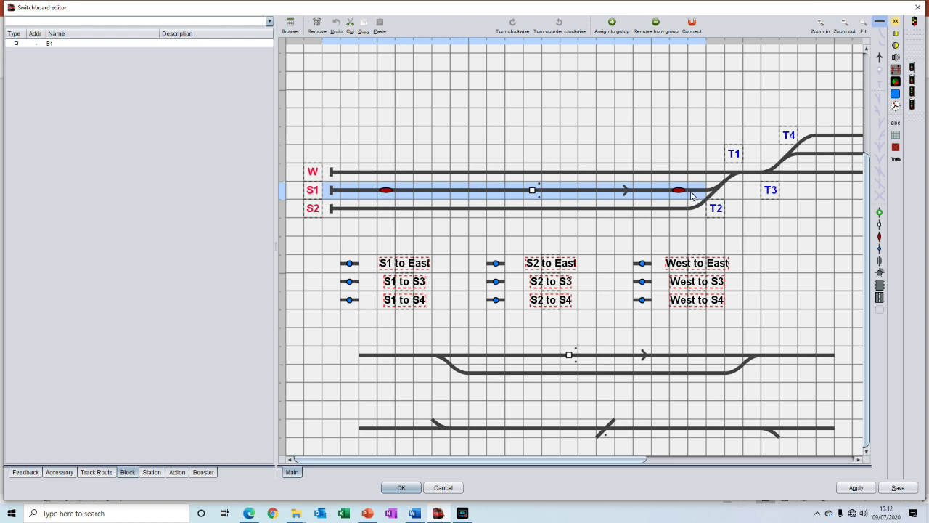
{"action": "left_click", "coordinate": [614, 24]}
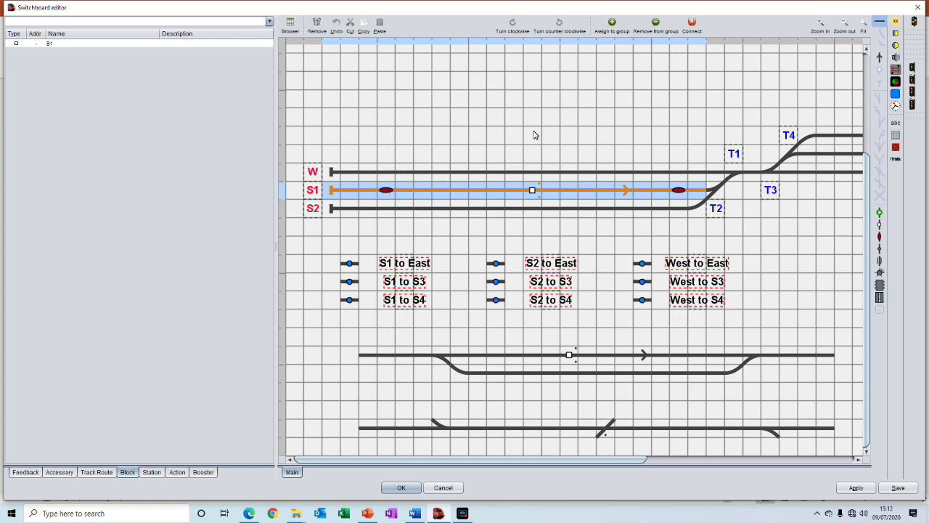
{"action": "left_click", "coordinate": [534, 119]}
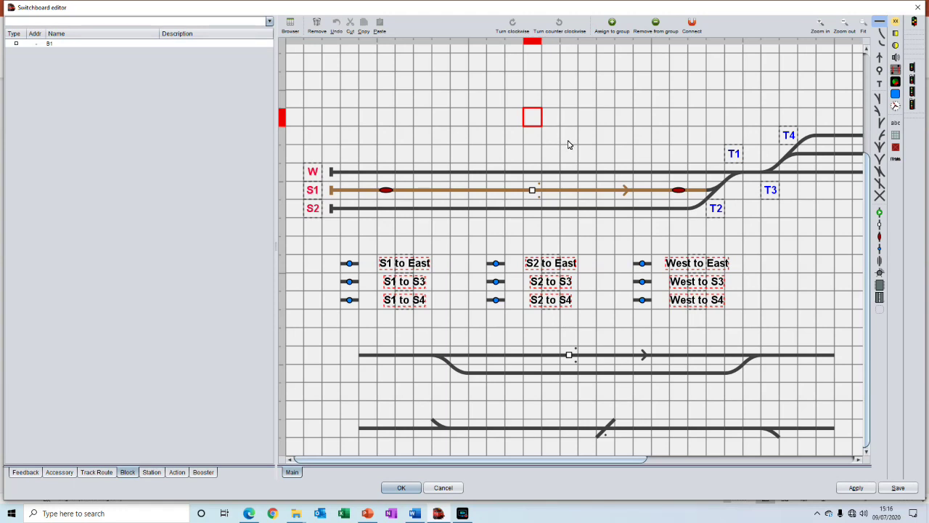
Check the S1 track cells near T2, then deselect to view the finished brown S1 block
{"action": "left_click", "coordinate": [700, 191]}
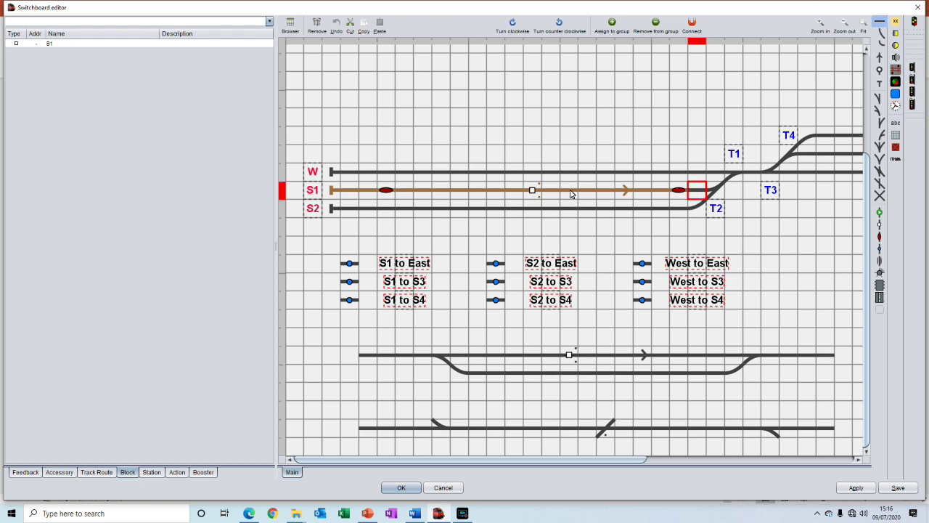
{"action": "left_click", "coordinate": [570, 194]}
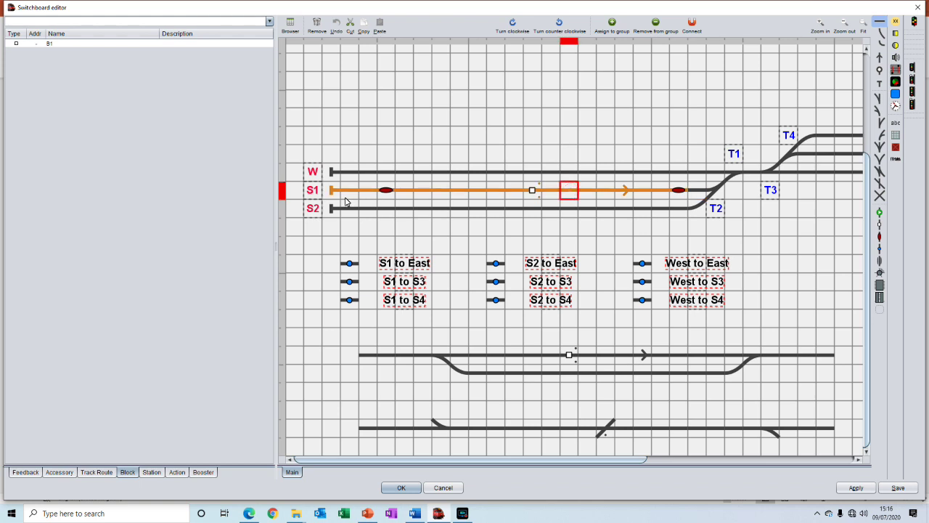
{"action": "left_click", "coordinate": [701, 192]}
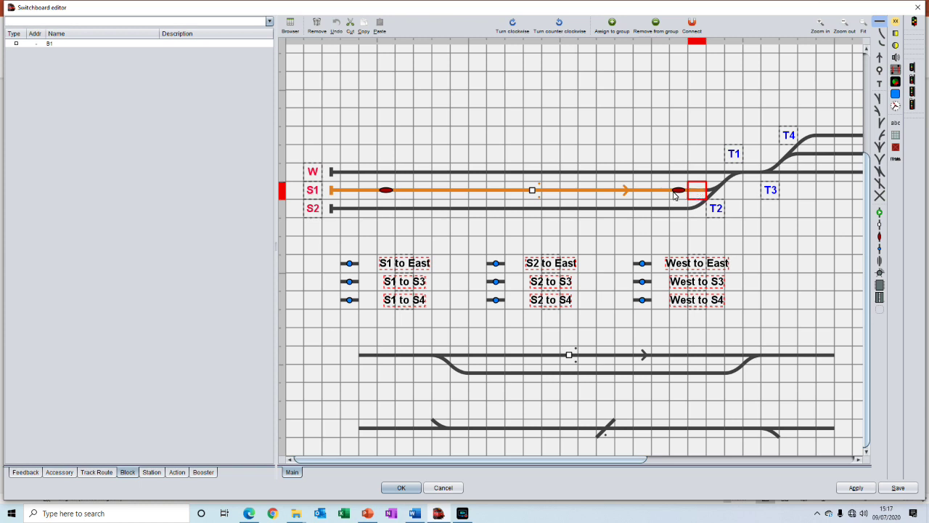
{"action": "left_click", "coordinate": [552, 117]}
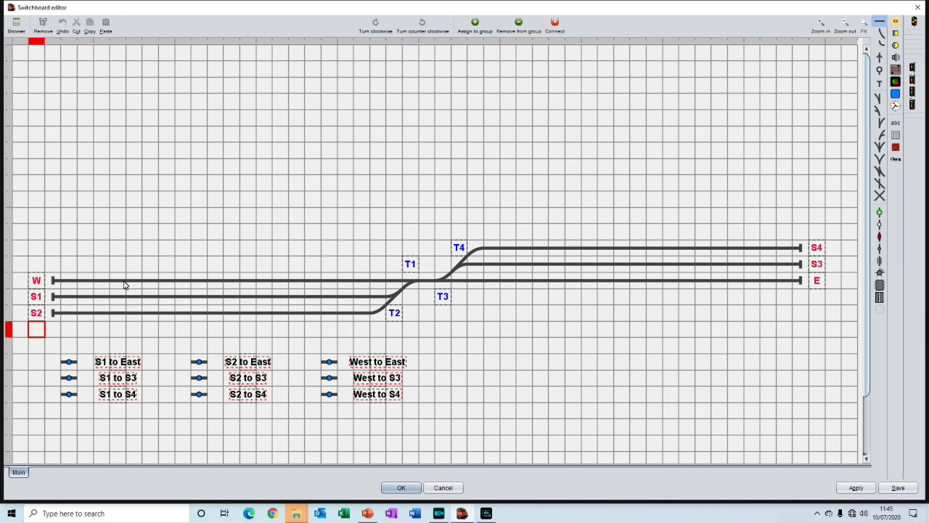
Place feedbacks on the W, S1, S2 tracks and on the S4, S3, E tracks
{"action": "left_click", "coordinate": [102, 281]}
{"action": "left_click_drag", "start_coordinate": [102, 281], "coordinate": [102, 320]}
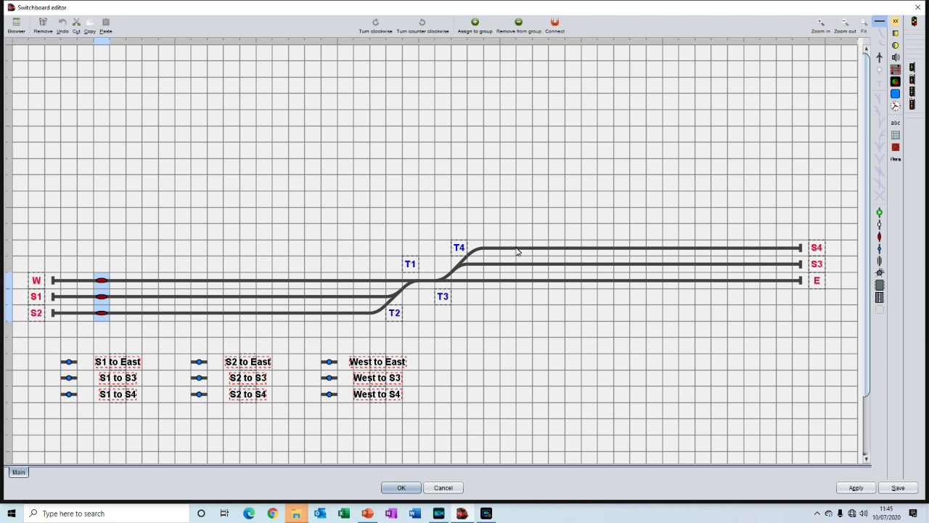
{"action": "left_click_drag", "start_coordinate": [528, 248], "coordinate": [529, 287]}
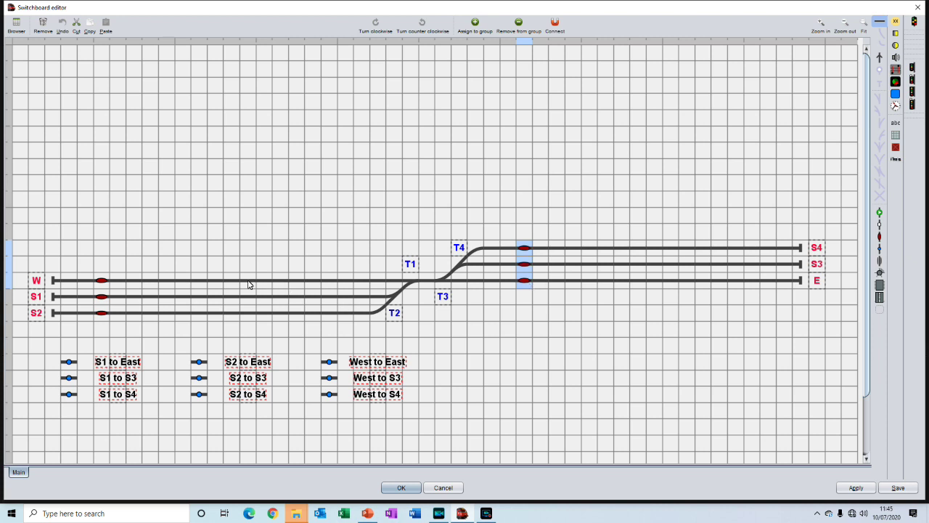
Add block markers to the W, S1, S2 and S4, S3, E tracks
{"action": "left_click_drag", "start_coordinate": [231, 278], "coordinate": [231, 316]}
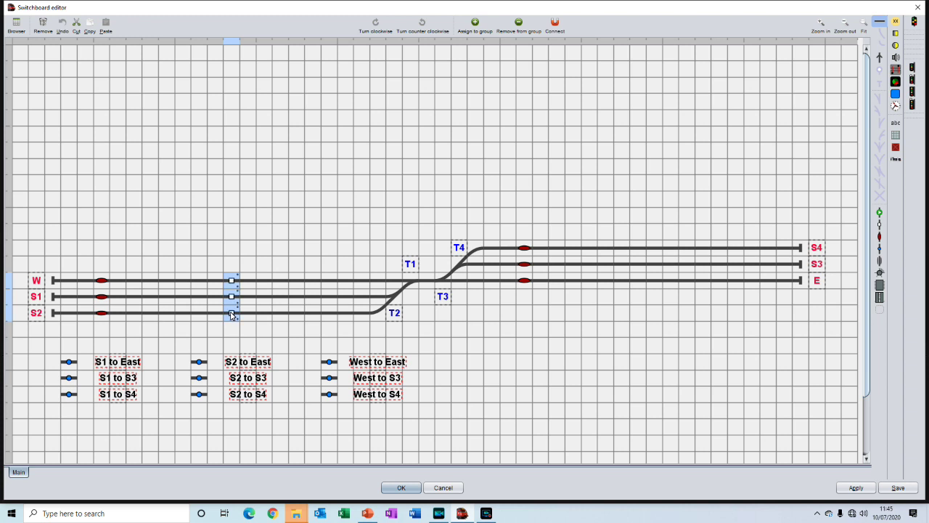
{"action": "left_click", "coordinate": [638, 248]}
{"action": "left_click_drag", "start_coordinate": [638, 247], "coordinate": [640, 285]}
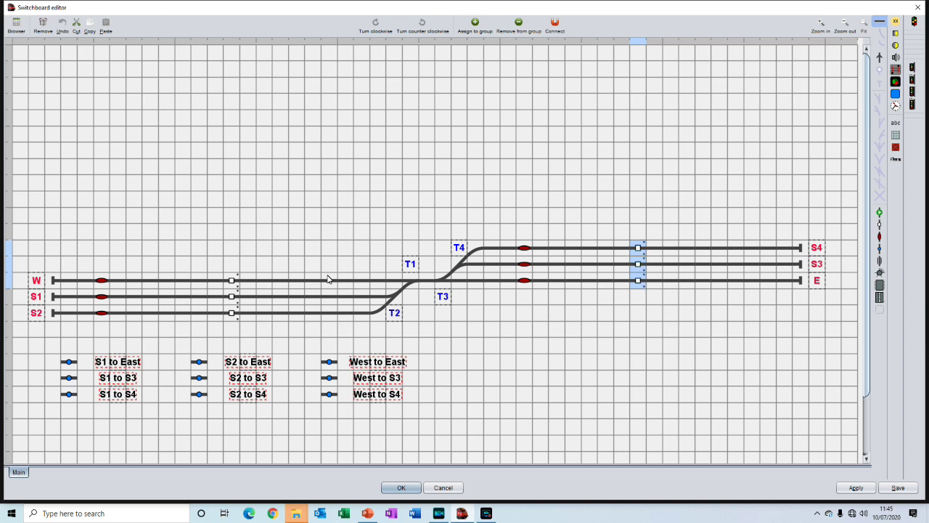
Add eastward direction arrows to the W, S1, S2 and S4, S3, E tracks
{"action": "left_click_drag", "start_coordinate": [328, 279], "coordinate": [328, 317]}
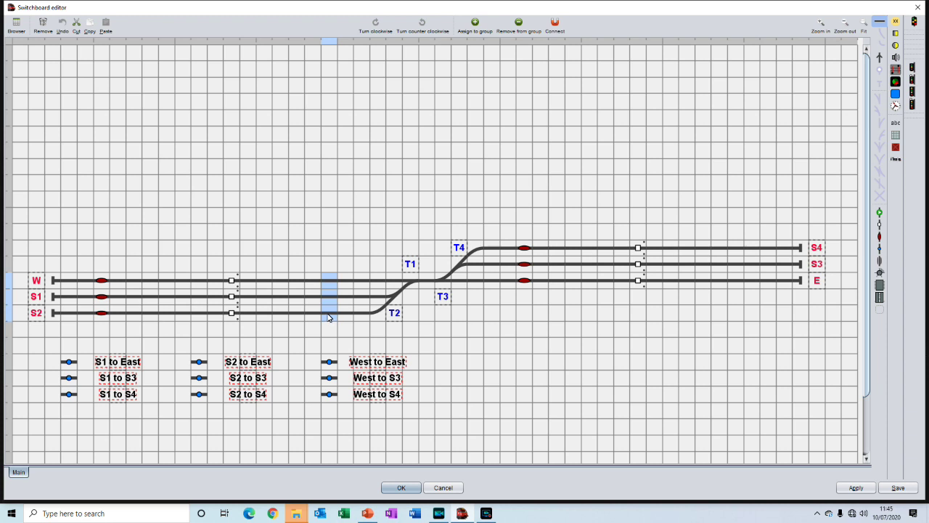
{"action": "left_click_drag", "start_coordinate": [327, 315], "coordinate": [327, 315]}
{"action": "left_click_drag", "start_coordinate": [733, 272], "coordinate": [734, 285]}
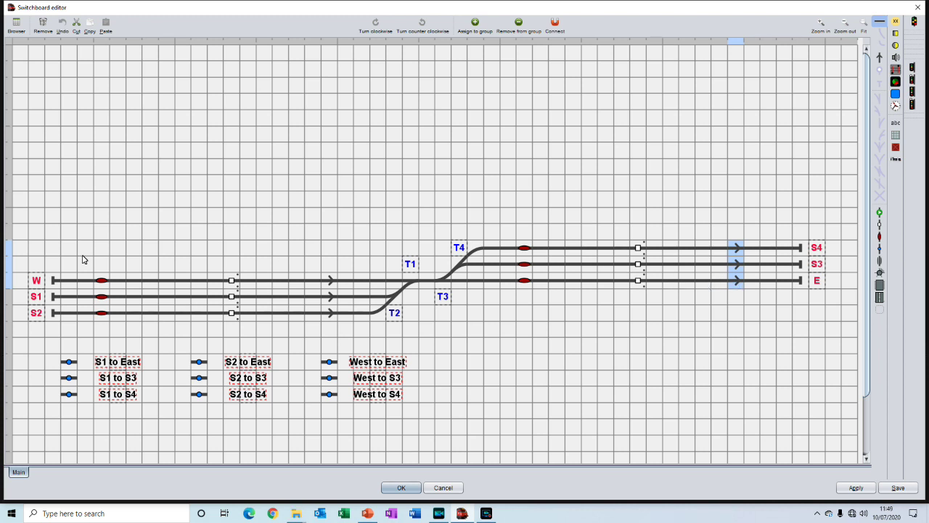
Make the W, S1 and S2 track rows into their own brown blocks
{"action": "left_click_drag", "start_coordinate": [52, 281], "coordinate": [392, 286]}
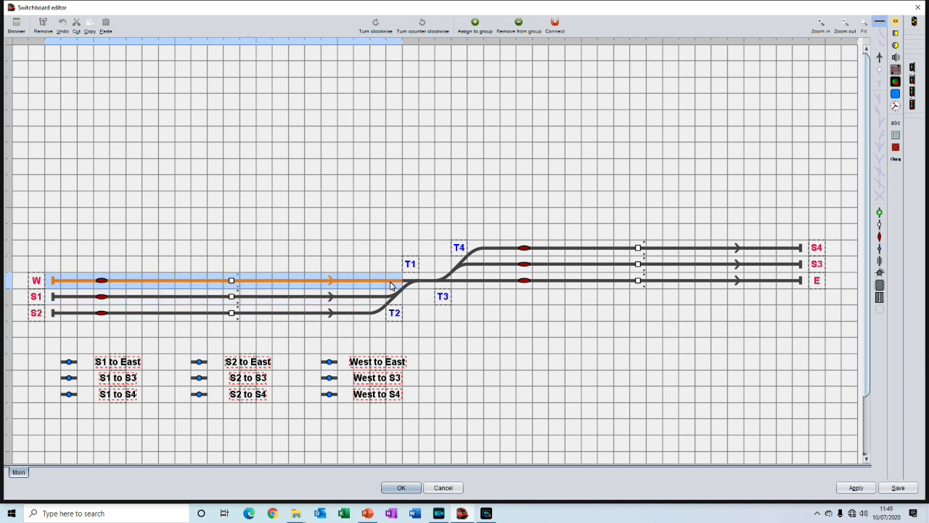
{"action": "left_click", "coordinate": [280, 249]}
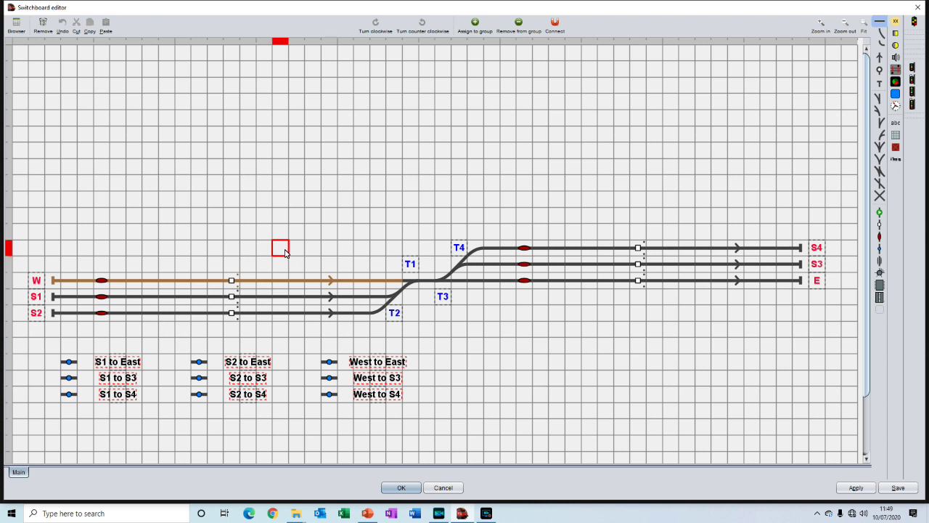
{"action": "left_click_drag", "start_coordinate": [56, 300], "coordinate": [377, 298]}
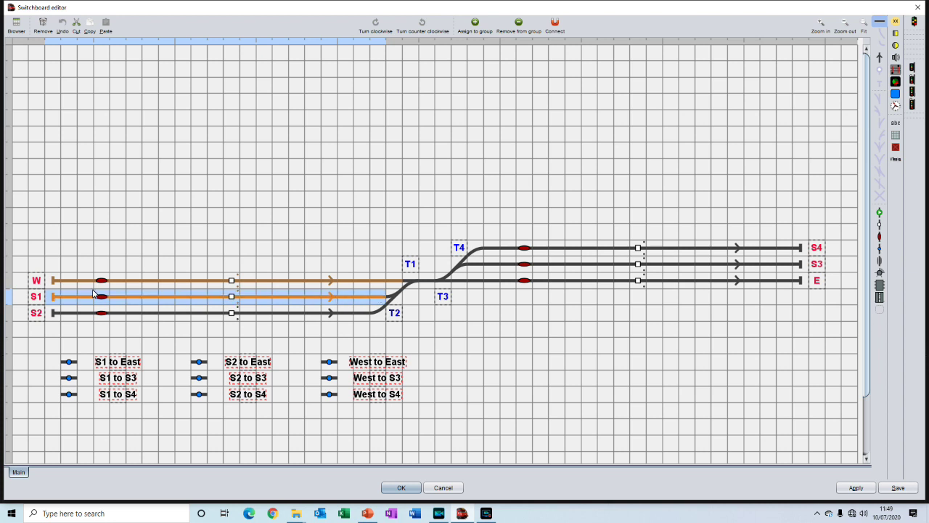
{"action": "left_click_drag", "start_coordinate": [52, 318], "coordinate": [375, 315]}
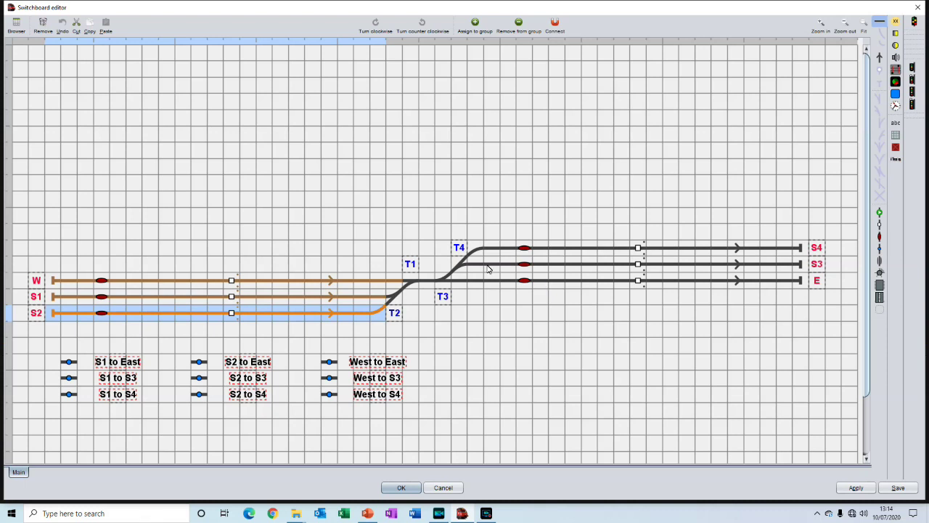
Make the S4, S3 and E track rows into their own blocks, then deselect
{"action": "left_click_drag", "start_coordinate": [474, 245], "coordinate": [798, 247]}
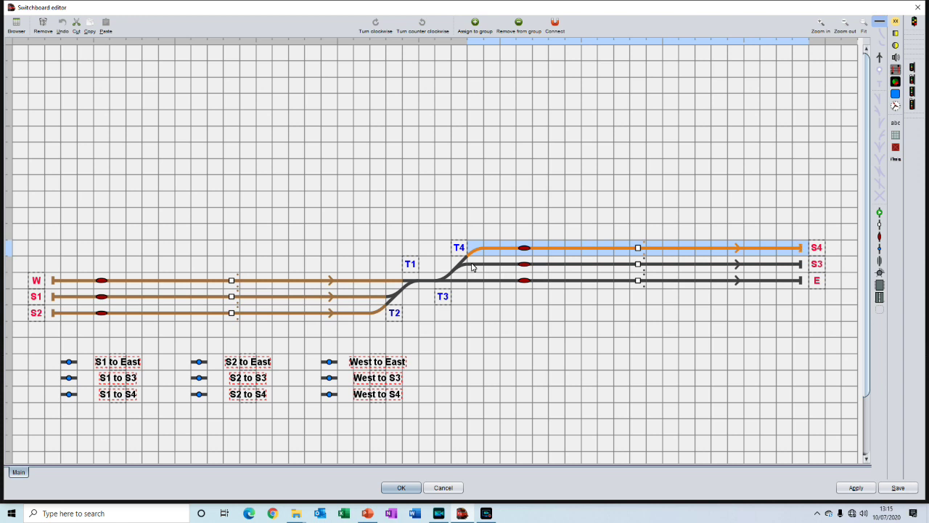
{"action": "left_click_drag", "start_coordinate": [472, 268], "coordinate": [804, 270]}
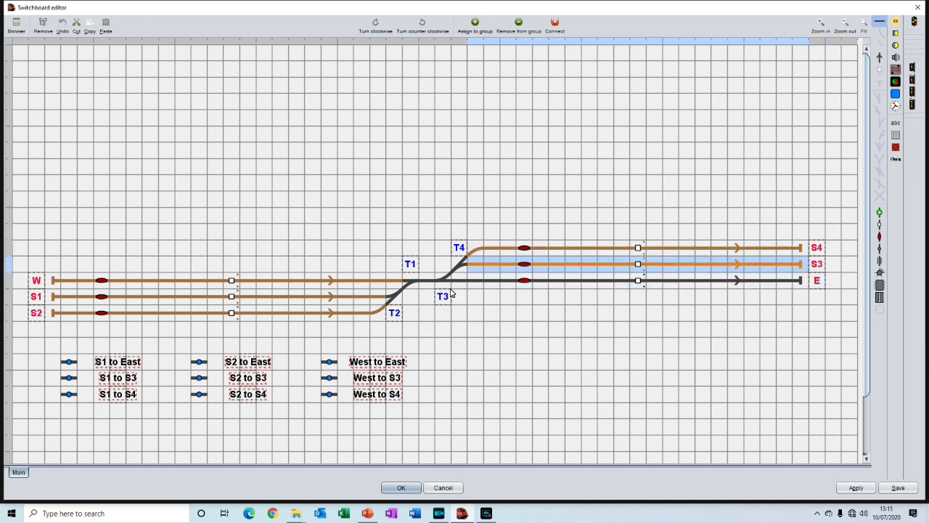
{"action": "left_click_drag", "start_coordinate": [458, 285], "coordinate": [801, 280]}
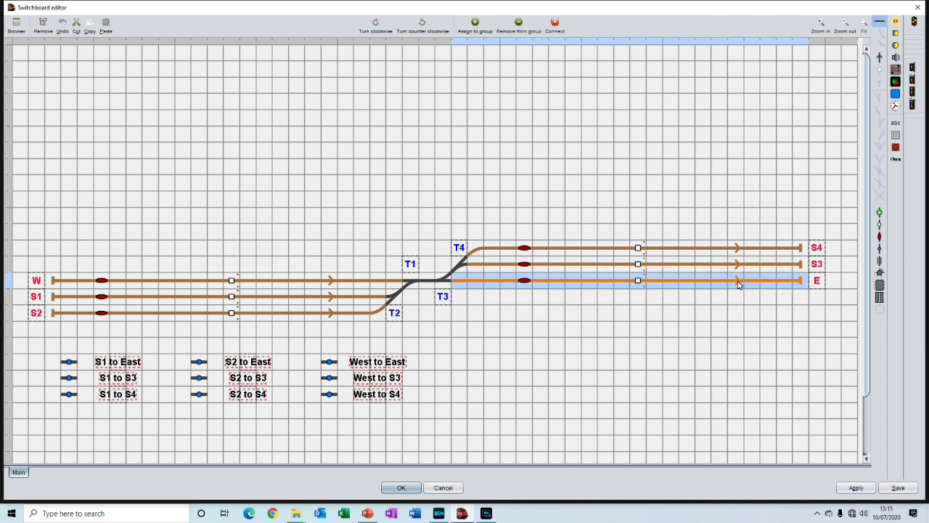
{"action": "left_click", "coordinate": [640, 316]}
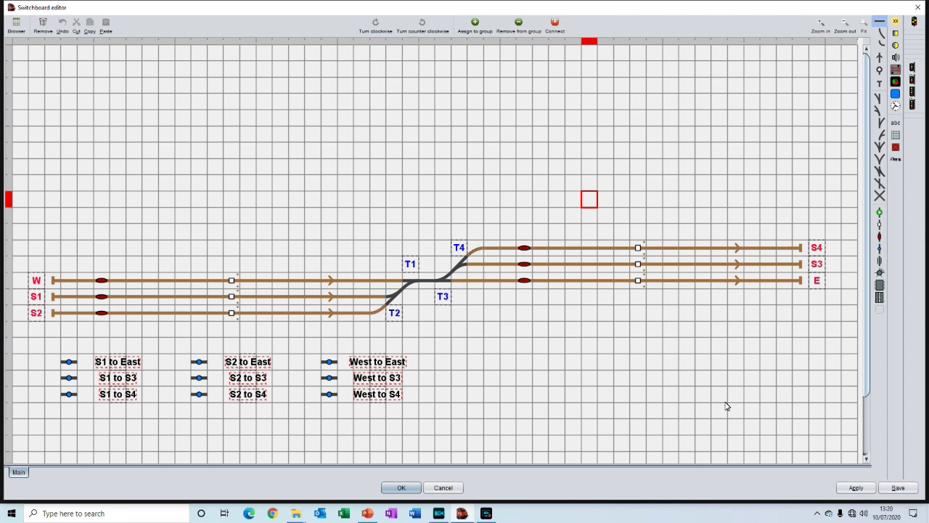
Save the switchboard editor changes with the Save button
{"action": "left_click", "coordinate": [898, 488]}
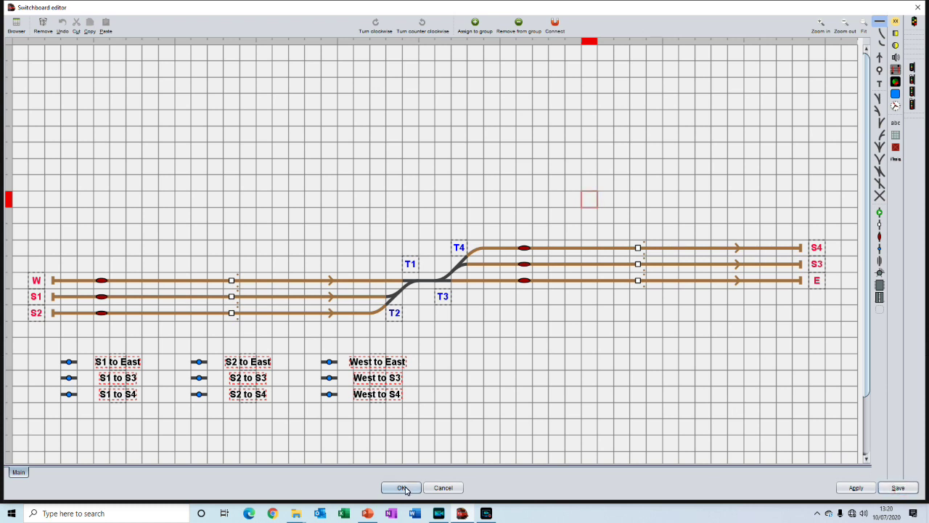
Accept the switchboard editor, then Save As with the file name changed to Tut-08.tcdz
{"action": "left_click", "coordinate": [402, 487]}
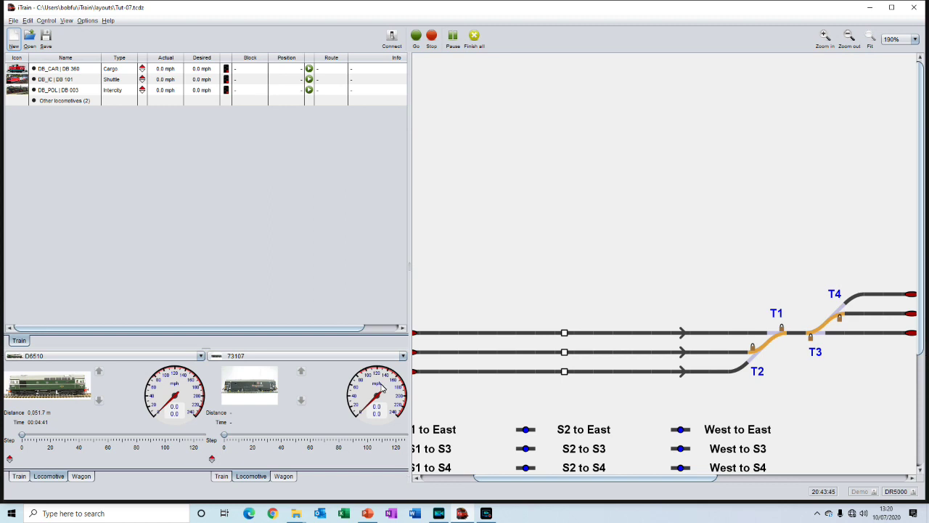
{"action": "left_click", "coordinate": [13, 20]}
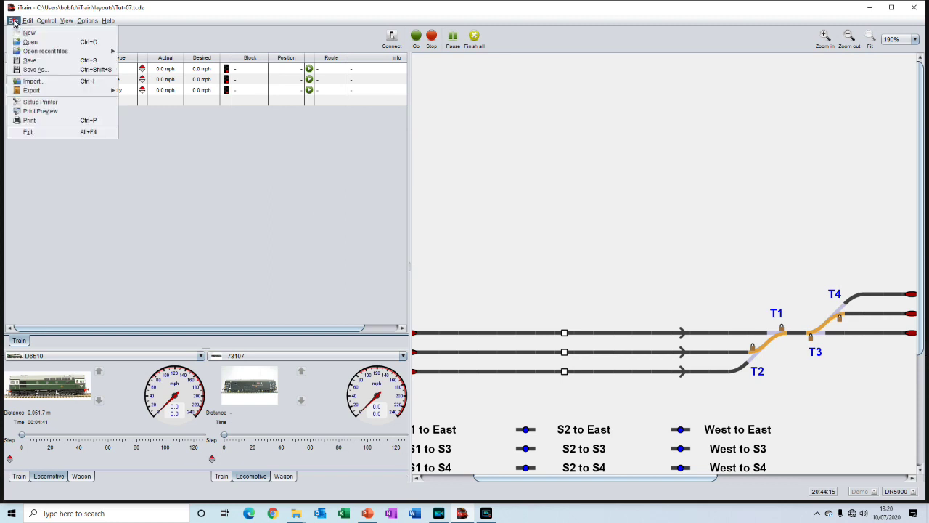
{"action": "left_click", "coordinate": [32, 70]}
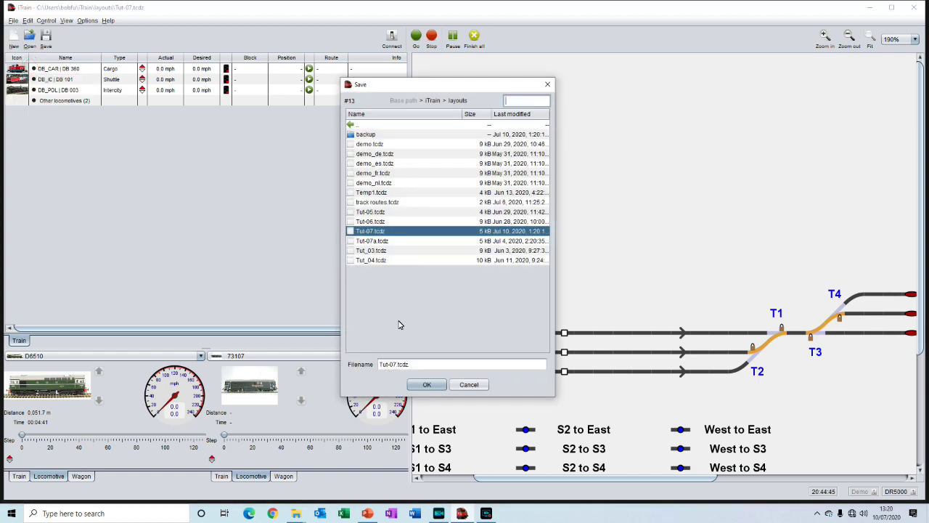
{"action": "left_click", "coordinate": [394, 365]}
{"action": "type", "text": "8"}
{"action": "left_click", "coordinate": [432, 384]}
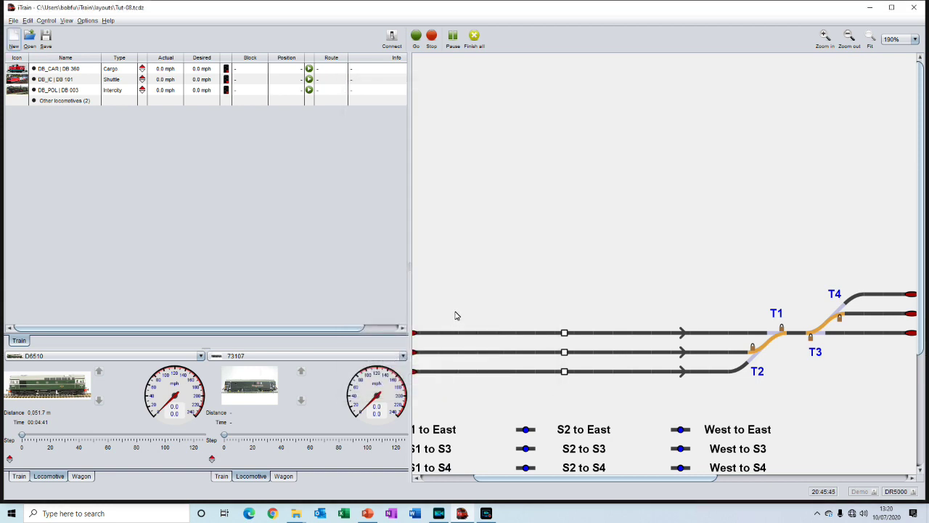